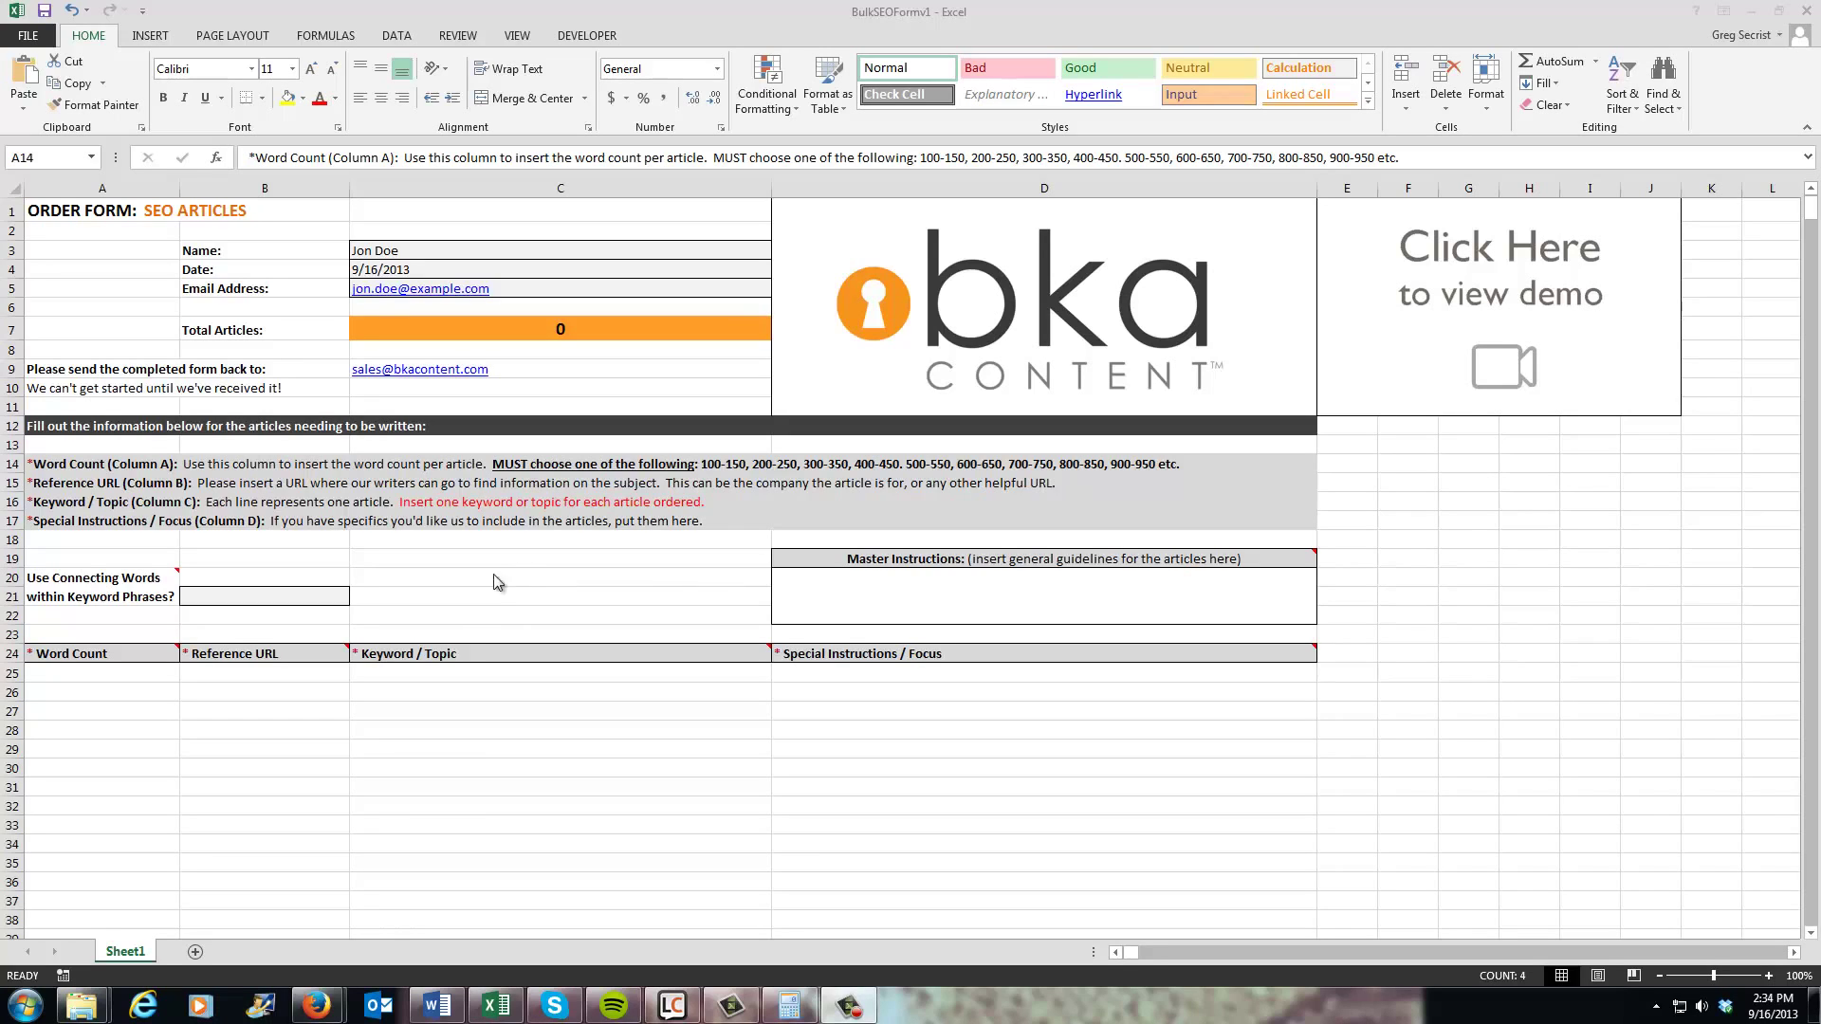
Examine the name, date and Total Articles cells at the head of the order form
left_click(413, 254)
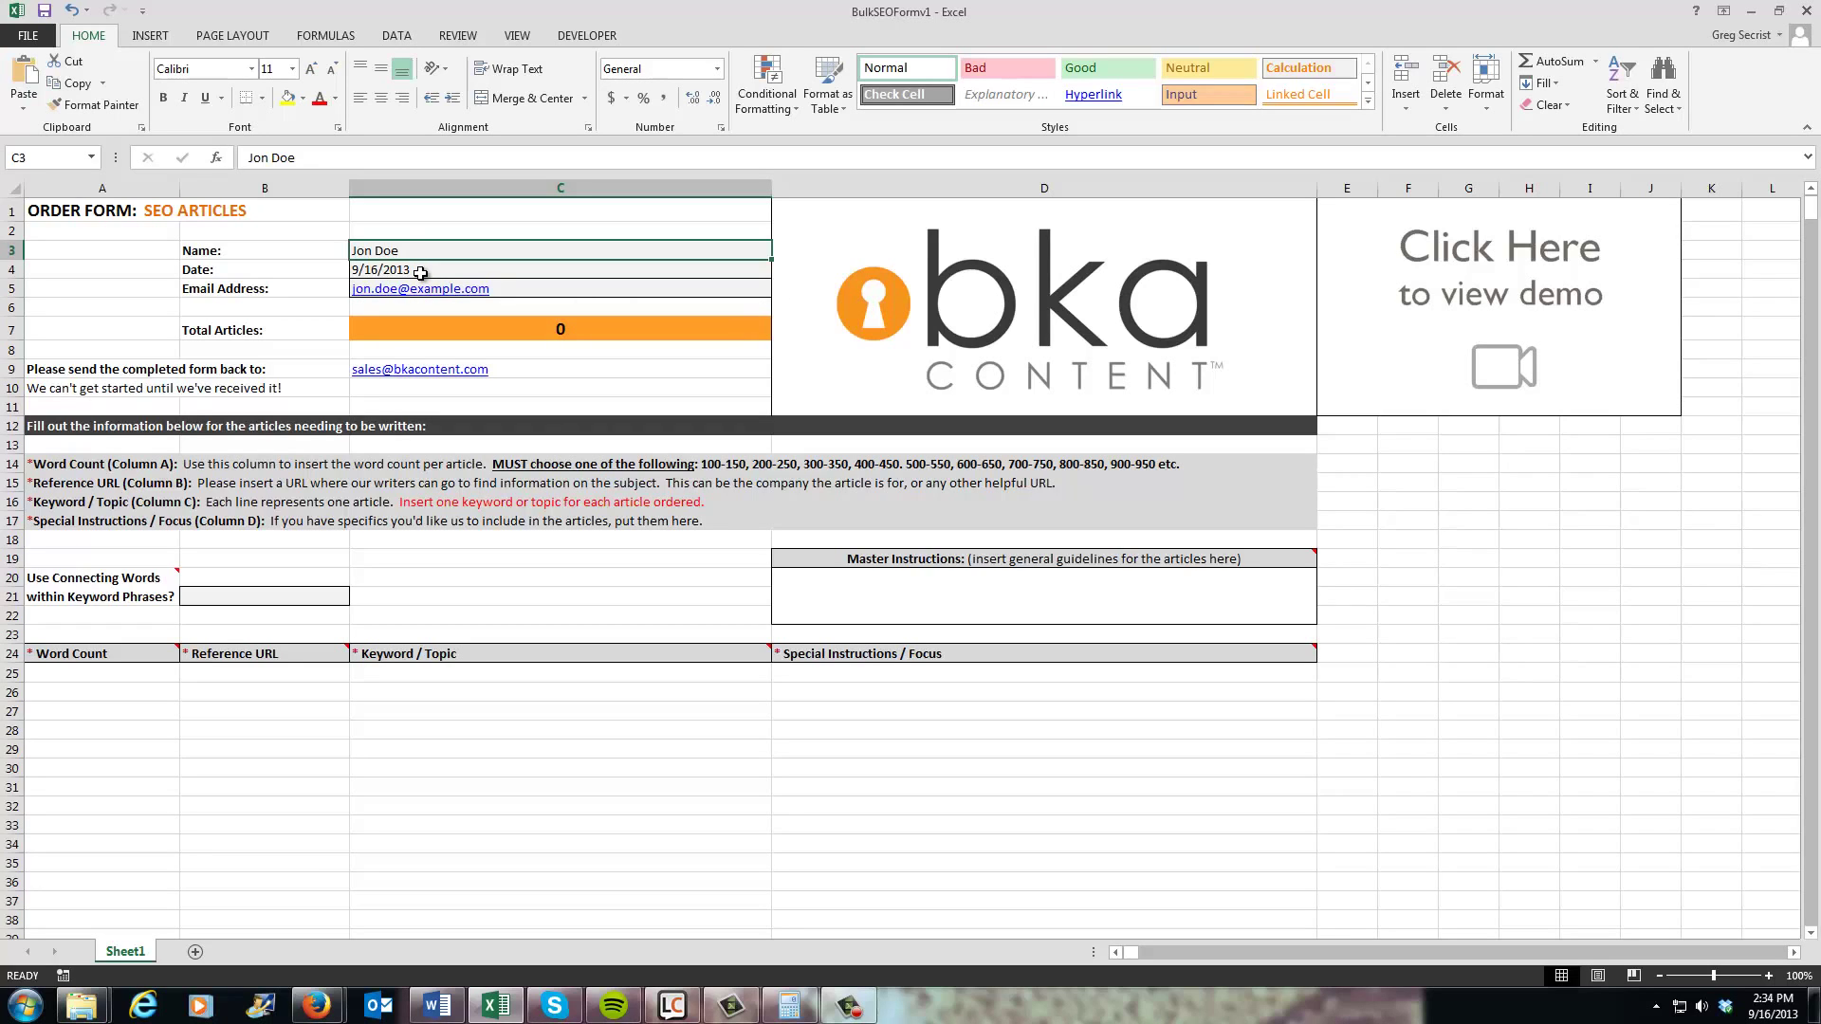
left_click(421, 273)
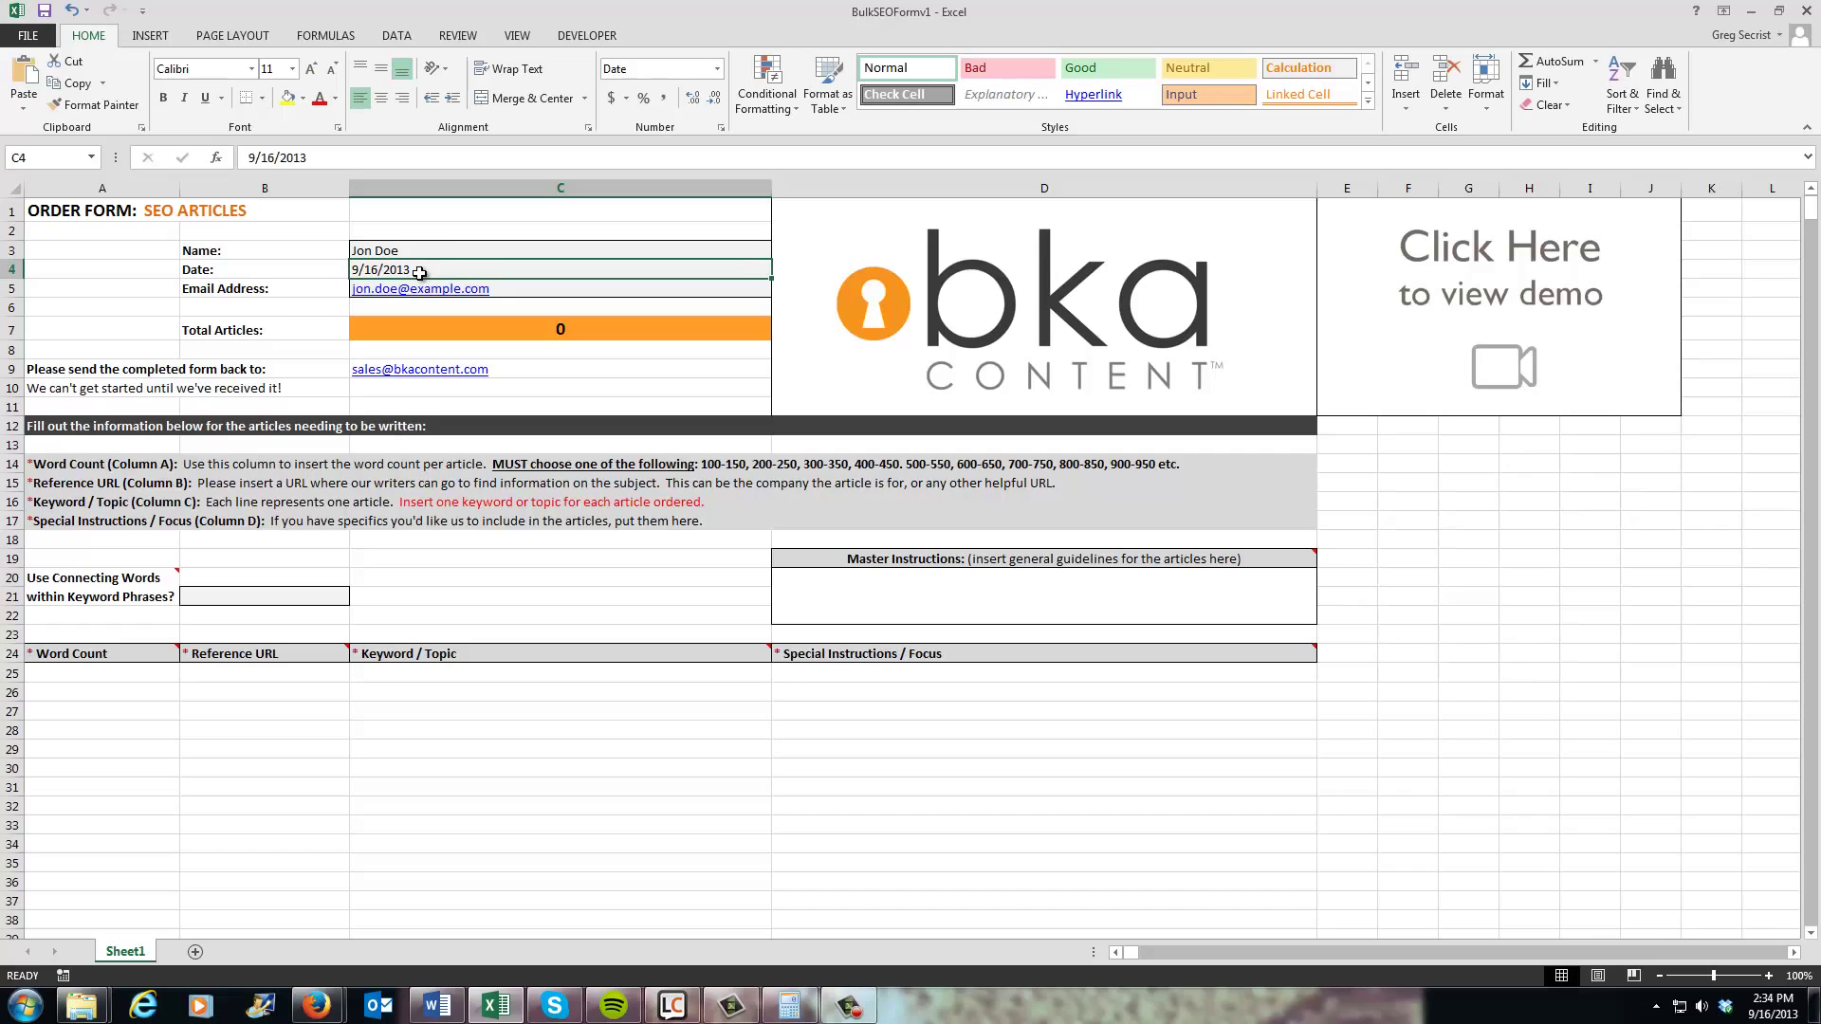
double_click(420, 273)
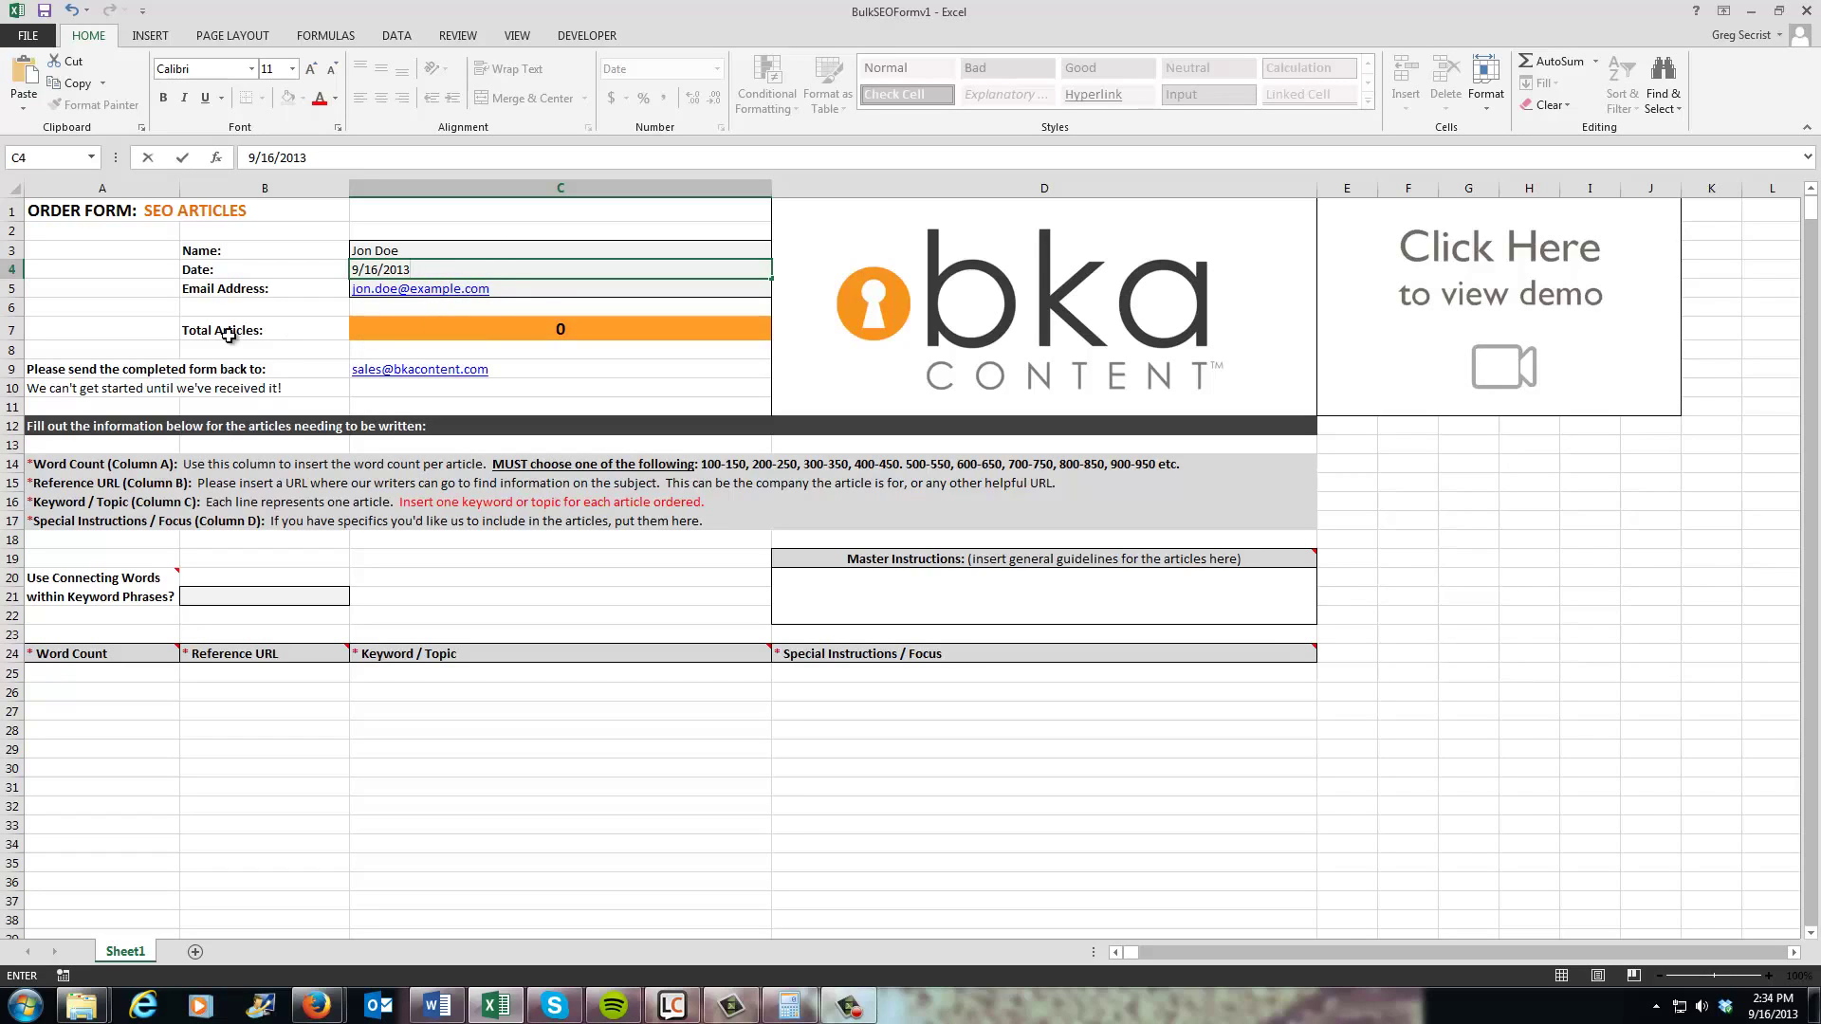
left_click(408, 331)
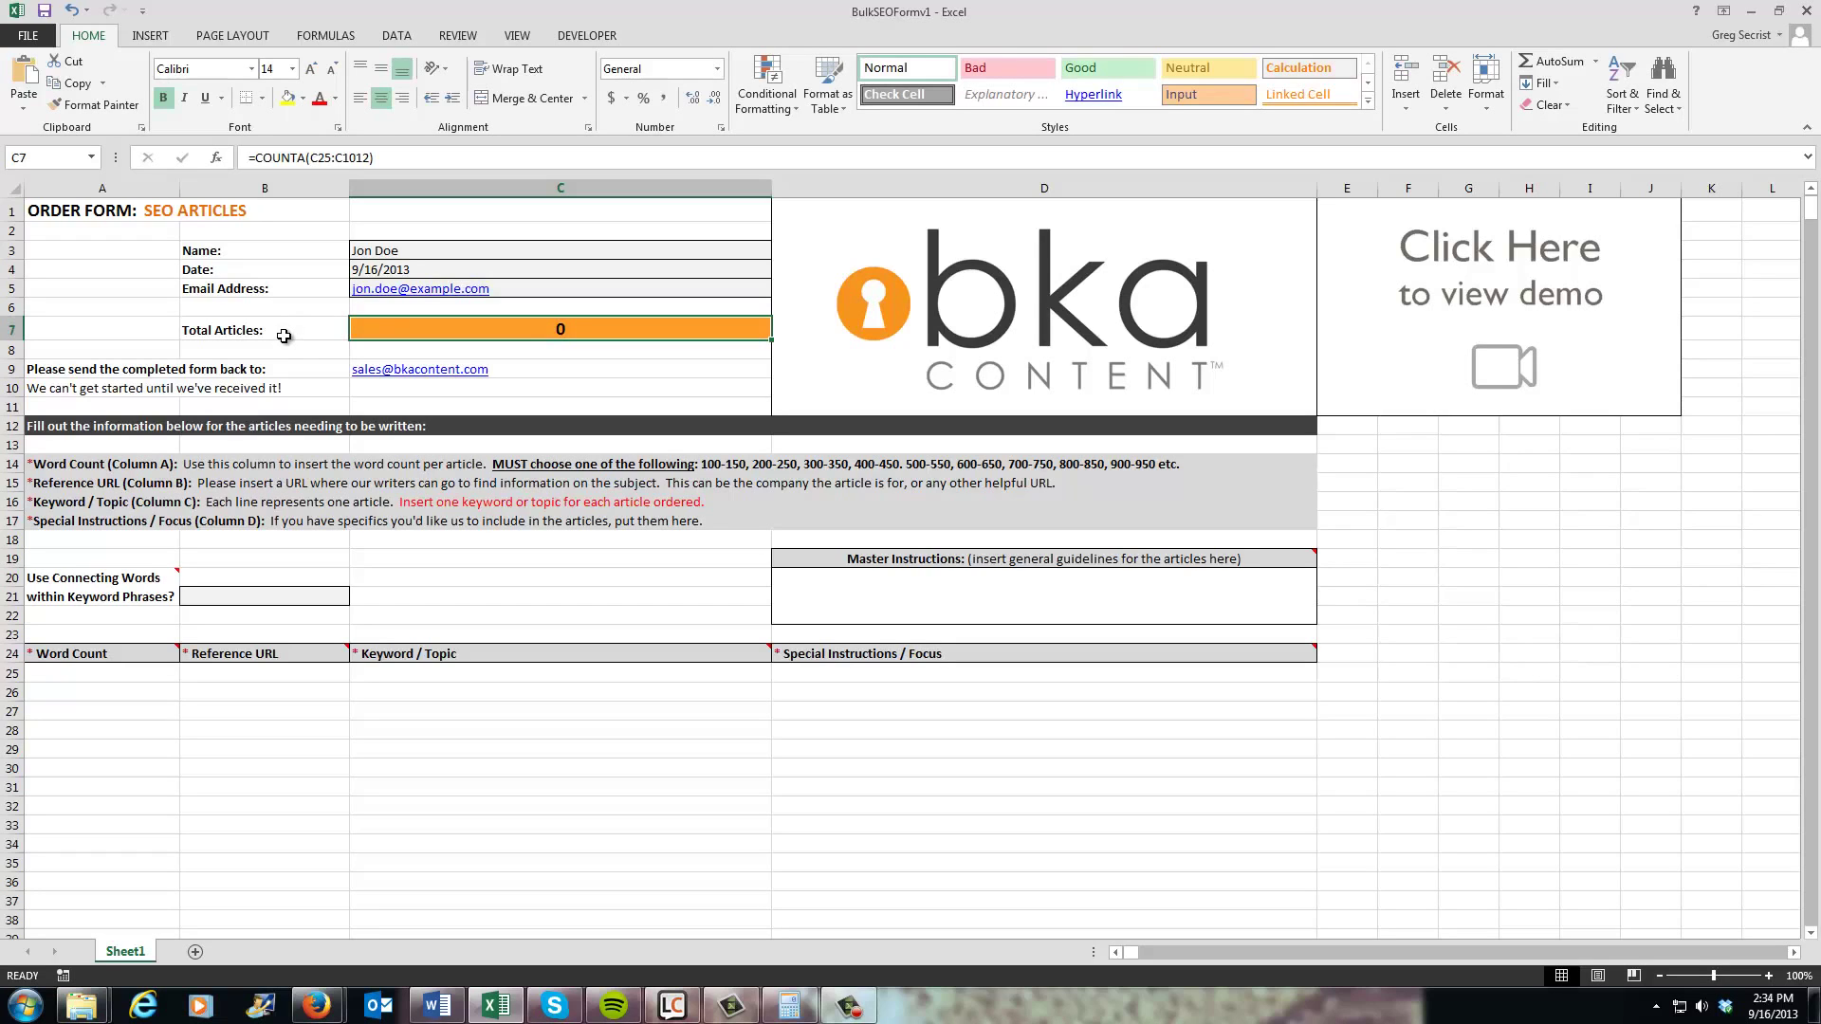
left_click_drag(285, 337, 410, 333)
left_click(410, 333)
Enter the sample entries "keyword" and "keyword 2" in the first two rows of the Keyword / Topic column
left_click(443, 679)
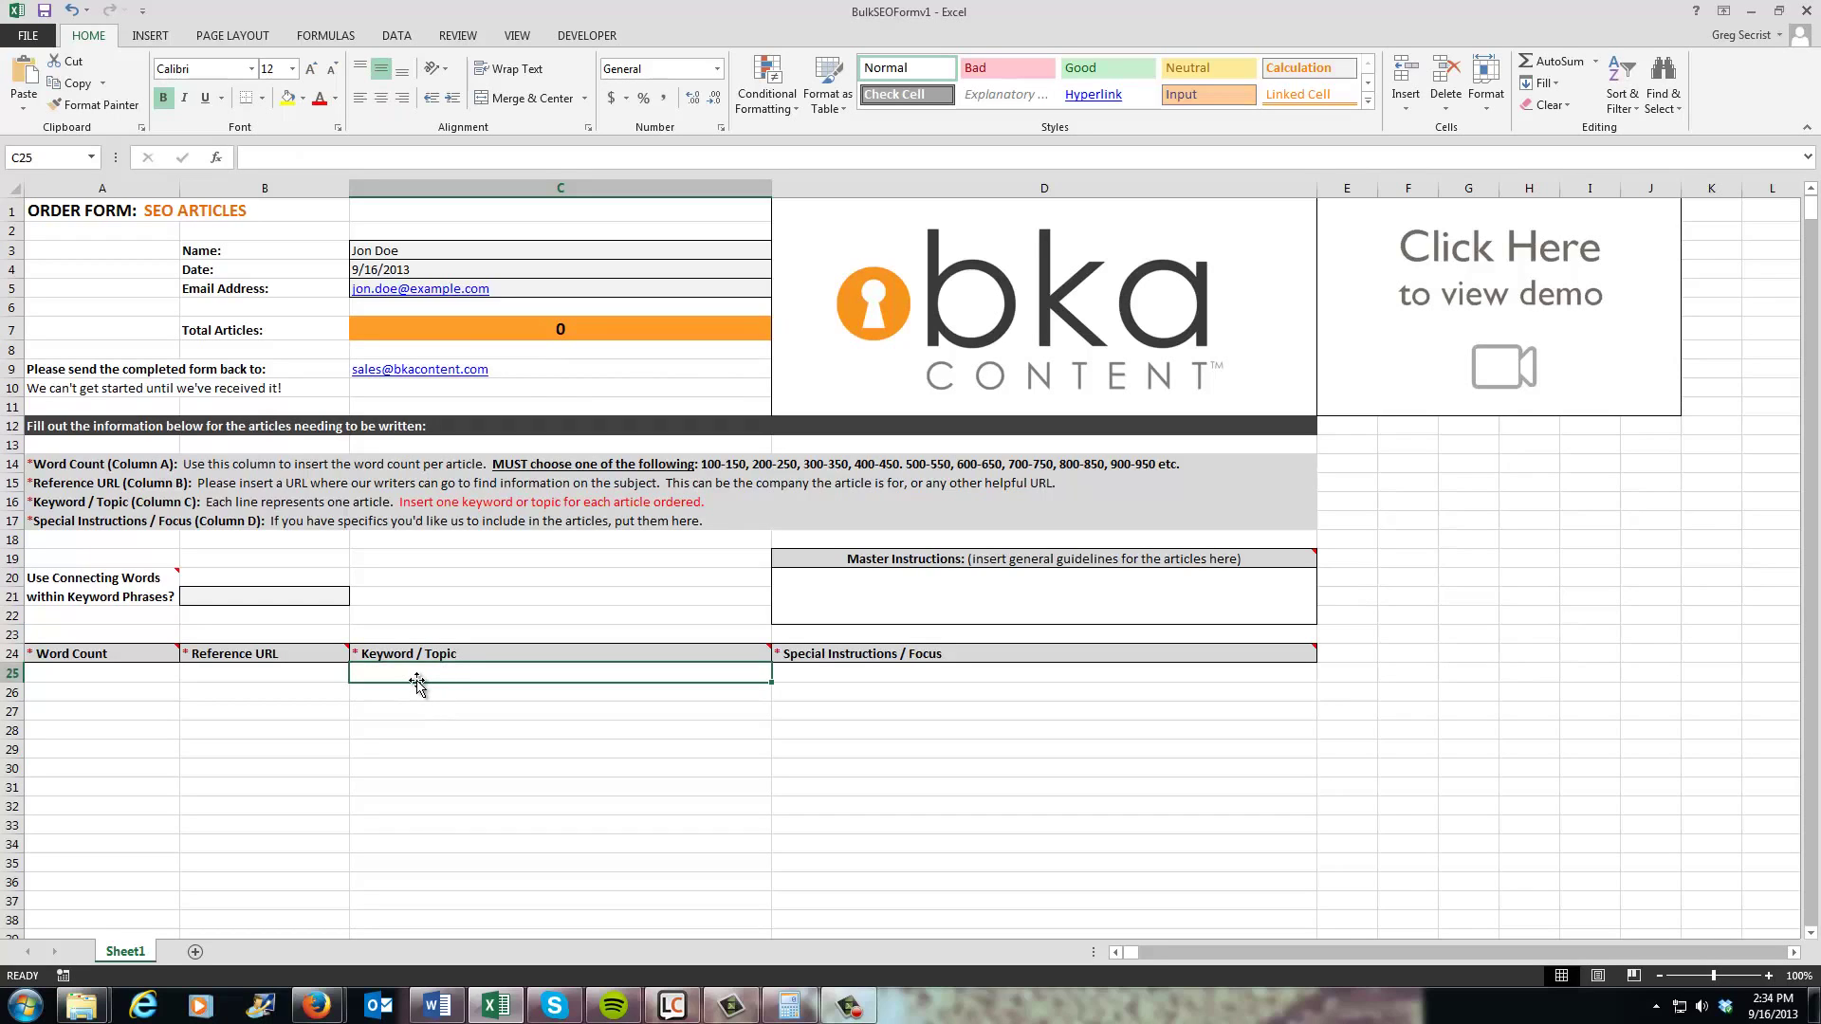
type("keyw")
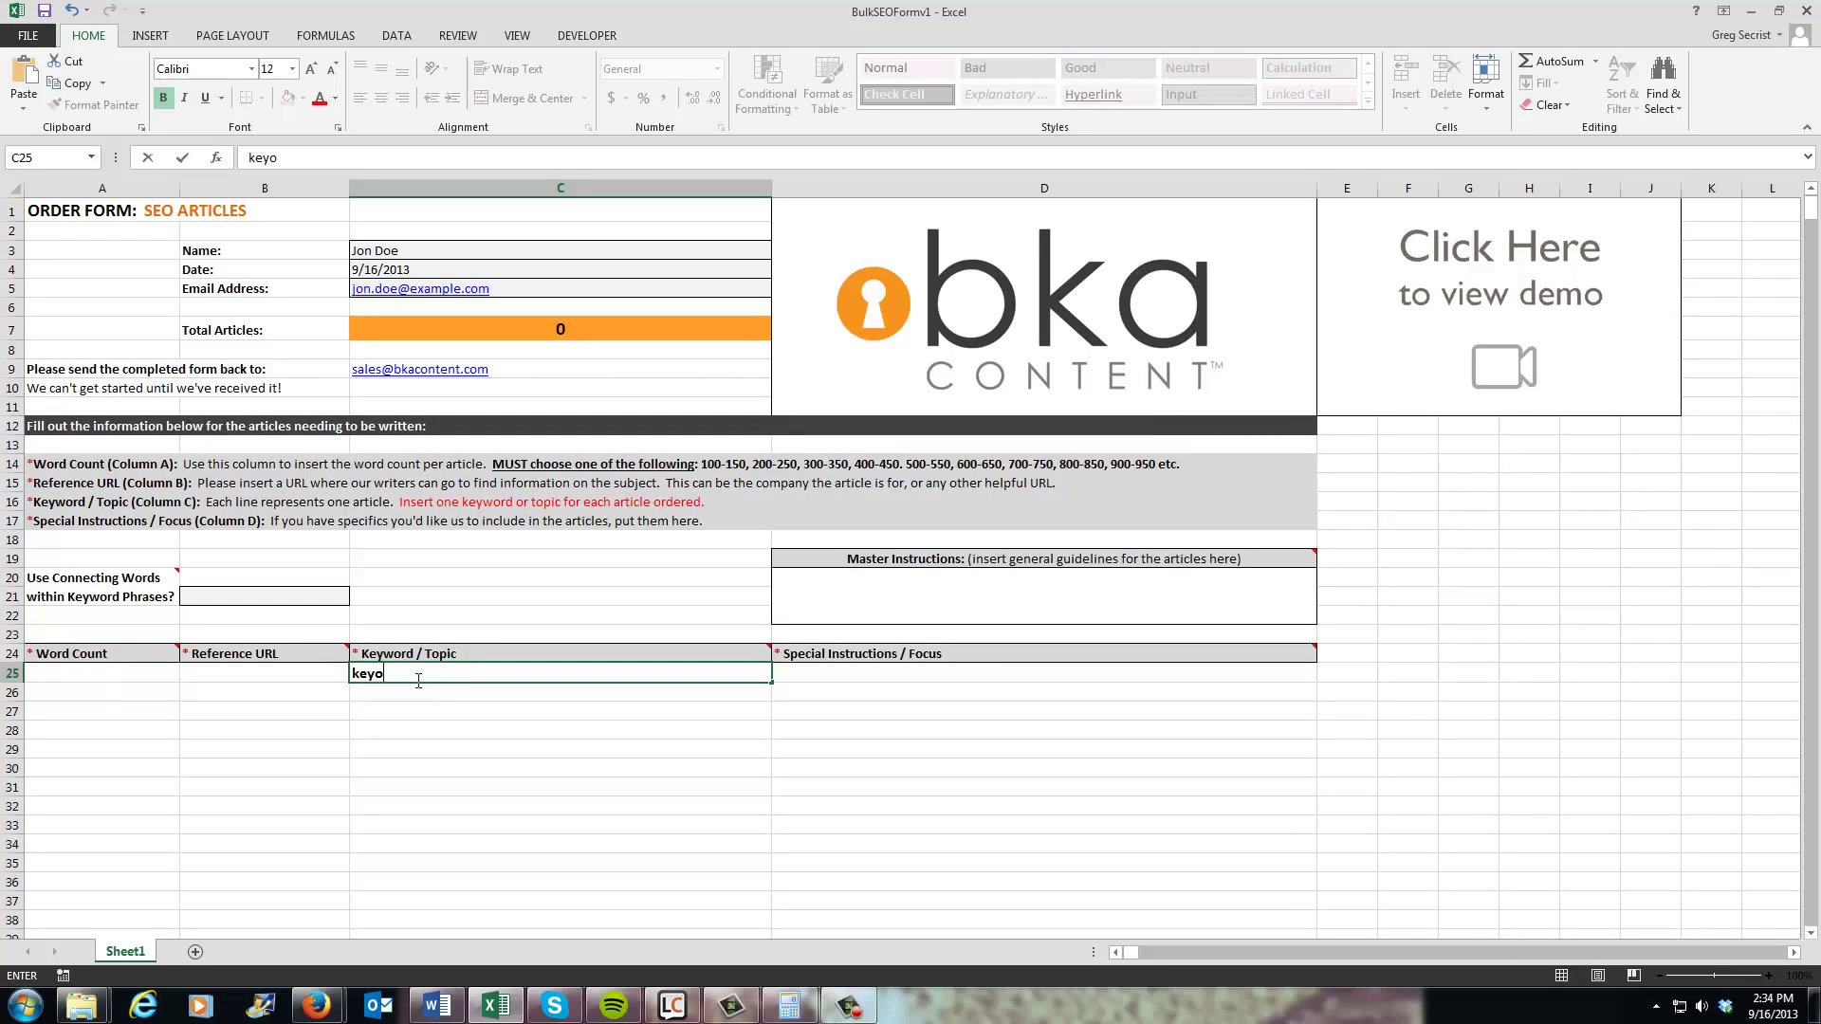
key("BackSpace")
key("BackSpace")
type("wor")
key("BackSpace")
key("BackSpace")
key("BackSpace")
type("yword")
key("Return")
type("keyw")
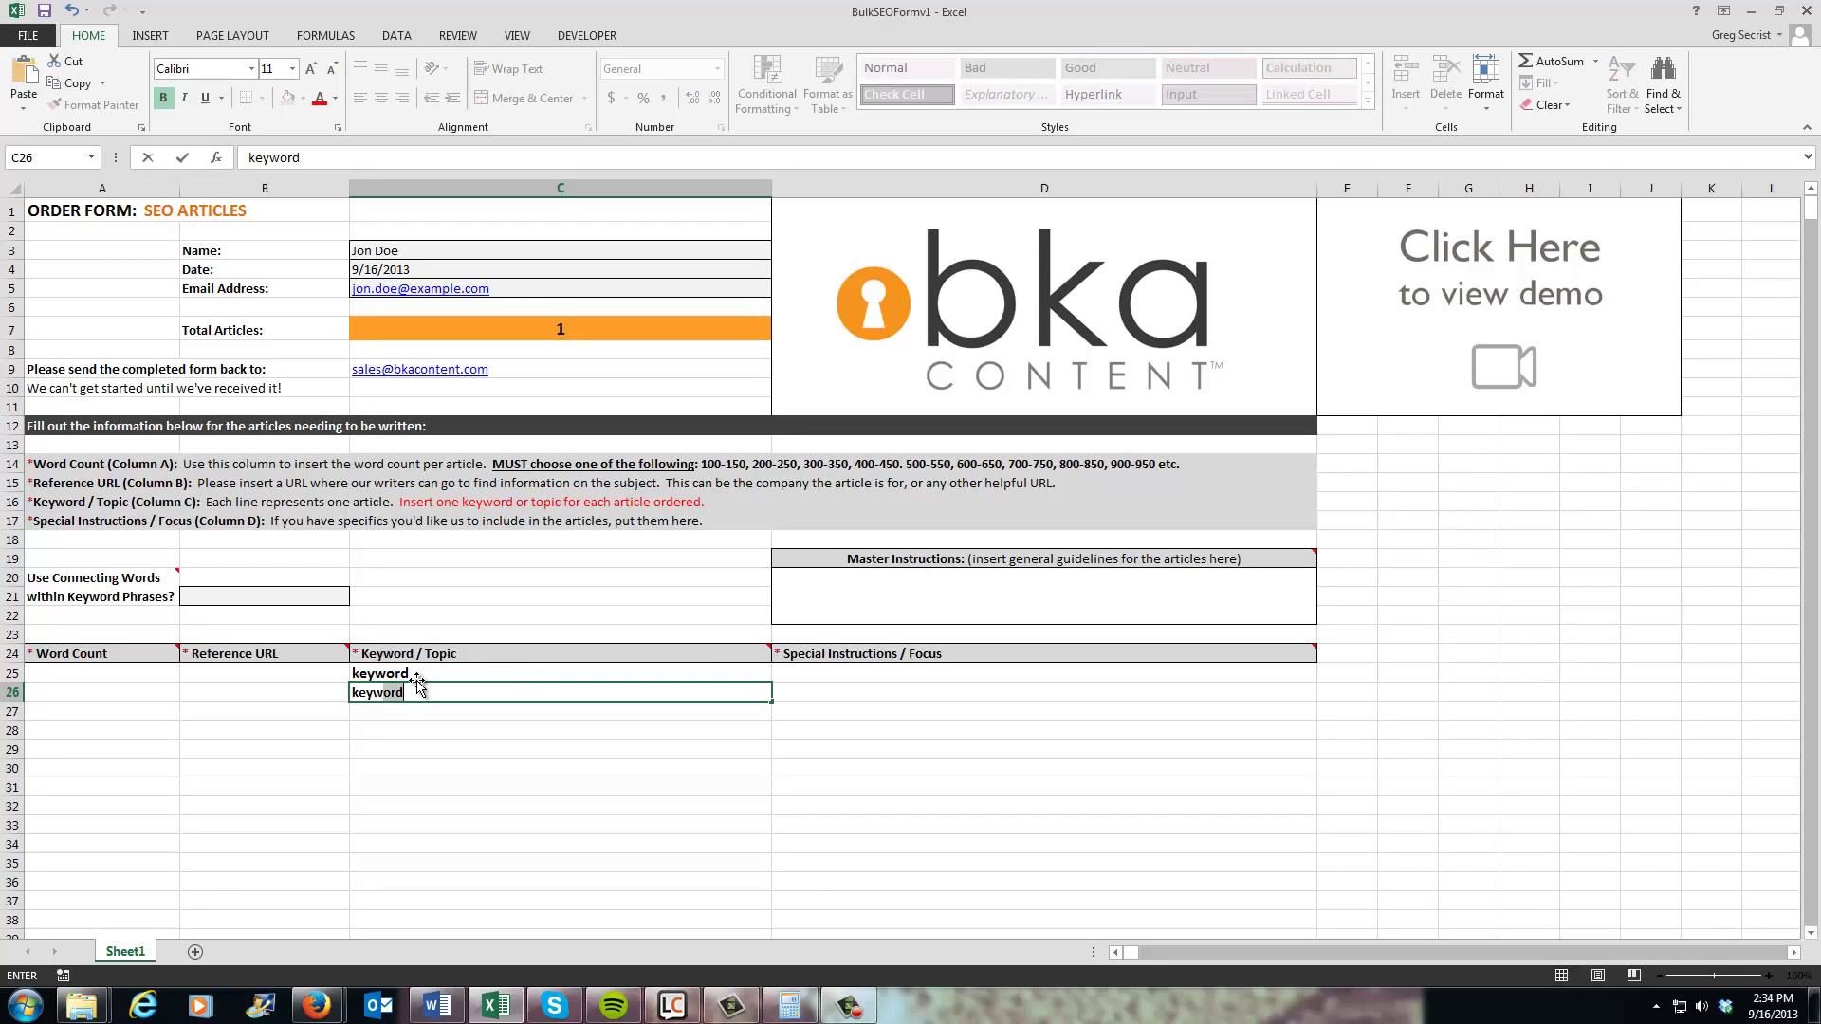
type("ord 2")
key("Return")
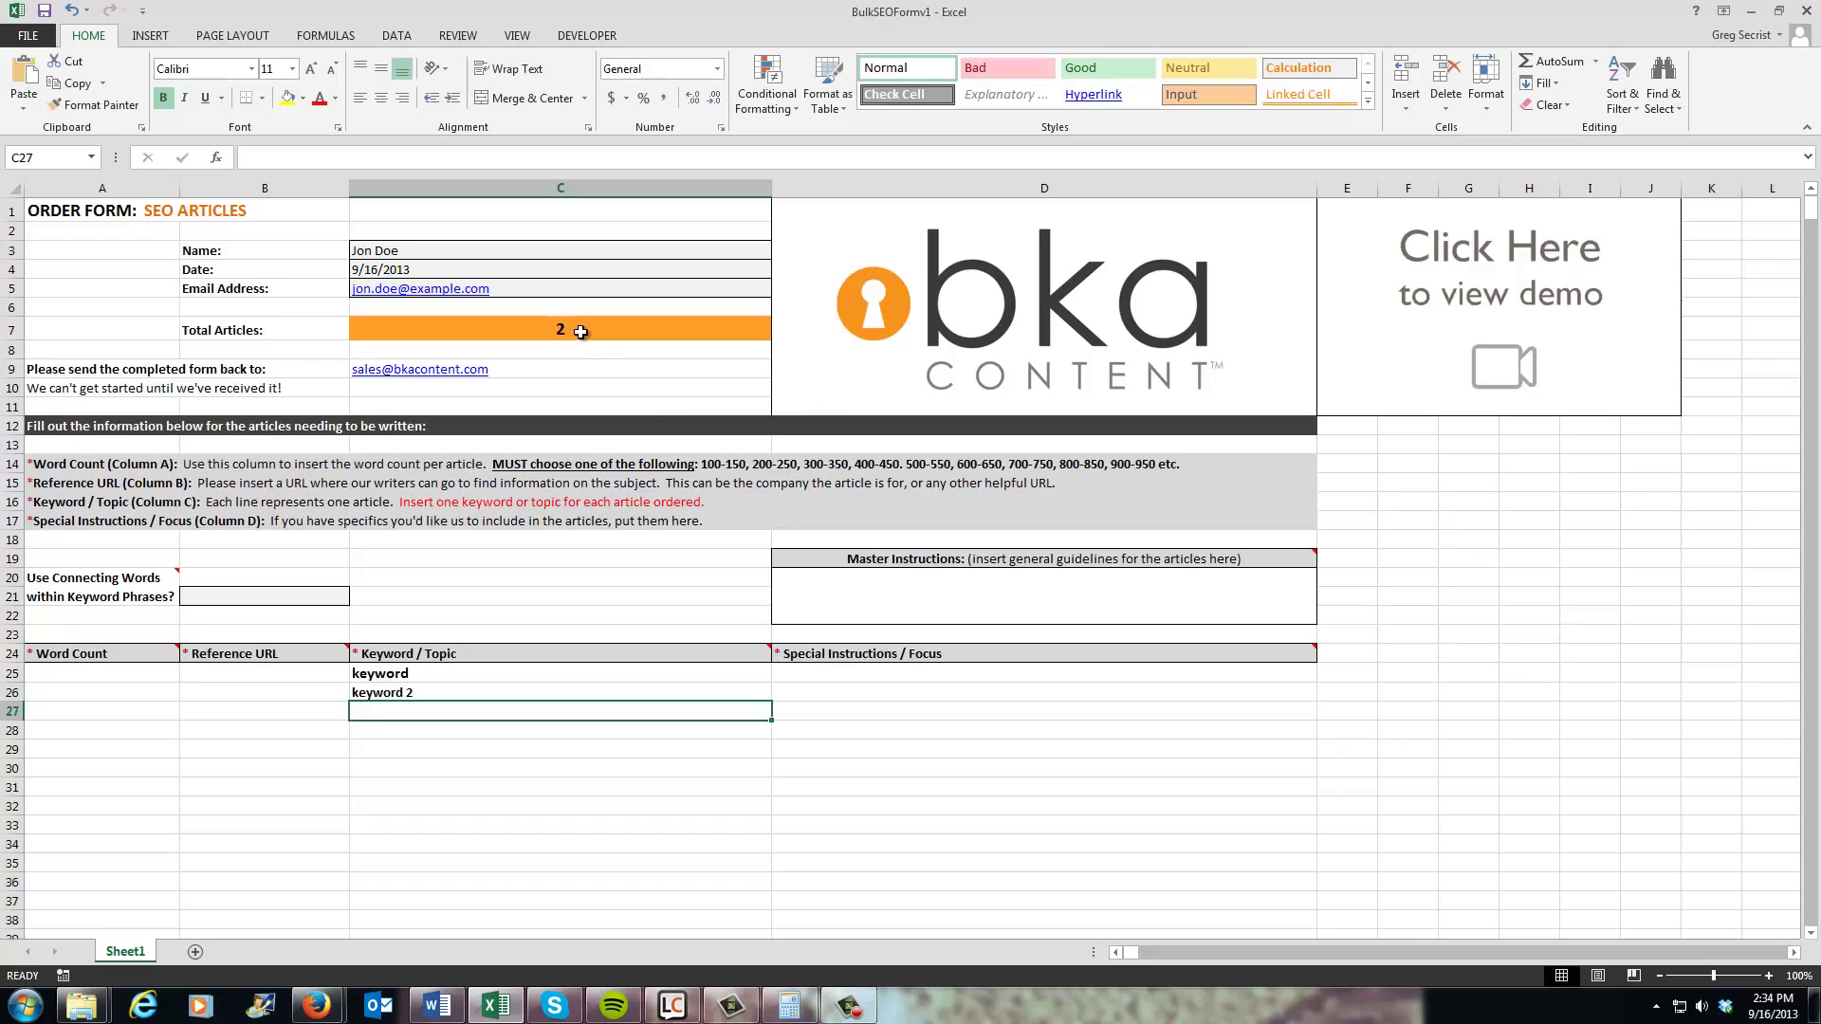
Clear the two sample entries from the Keyword / Topic column
left_click(418, 681)
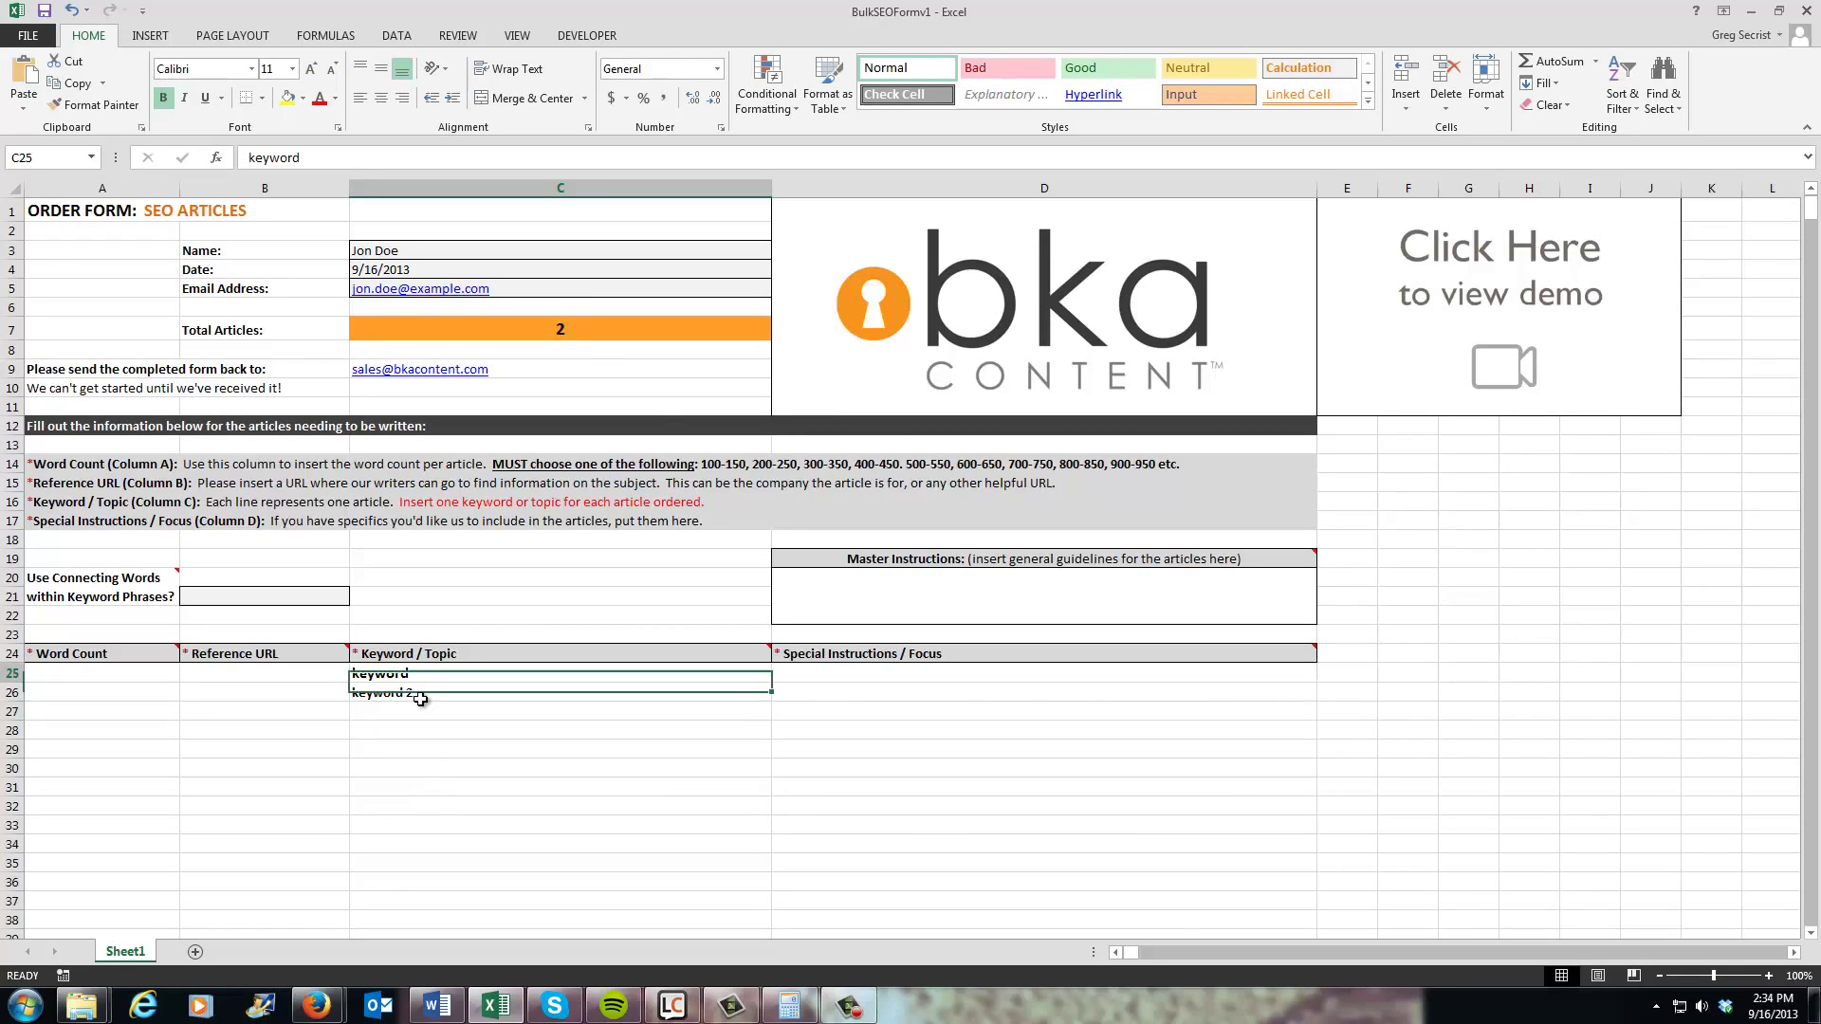
left_click_drag(420, 699, 422, 702)
key("Delete")
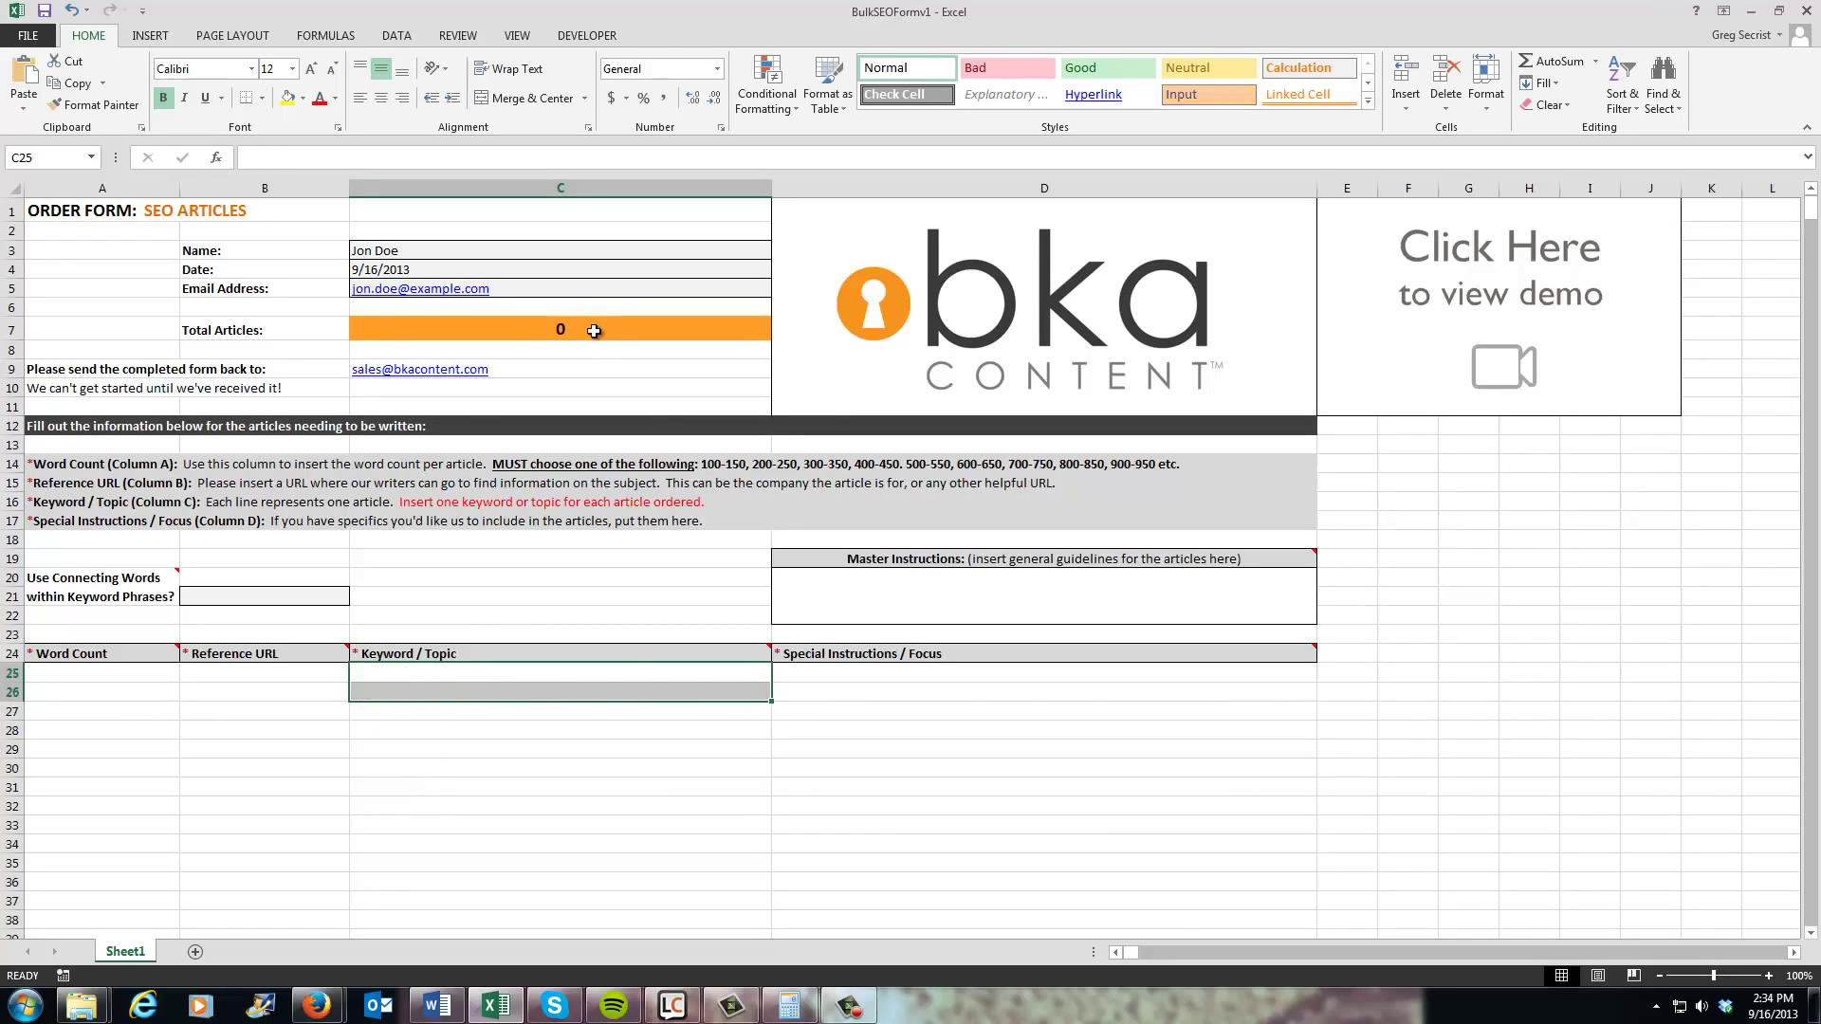
Examine the column instructions in rows 14 to 17 and the example comments on the table's column headers
left_click_drag(59, 467, 271, 538)
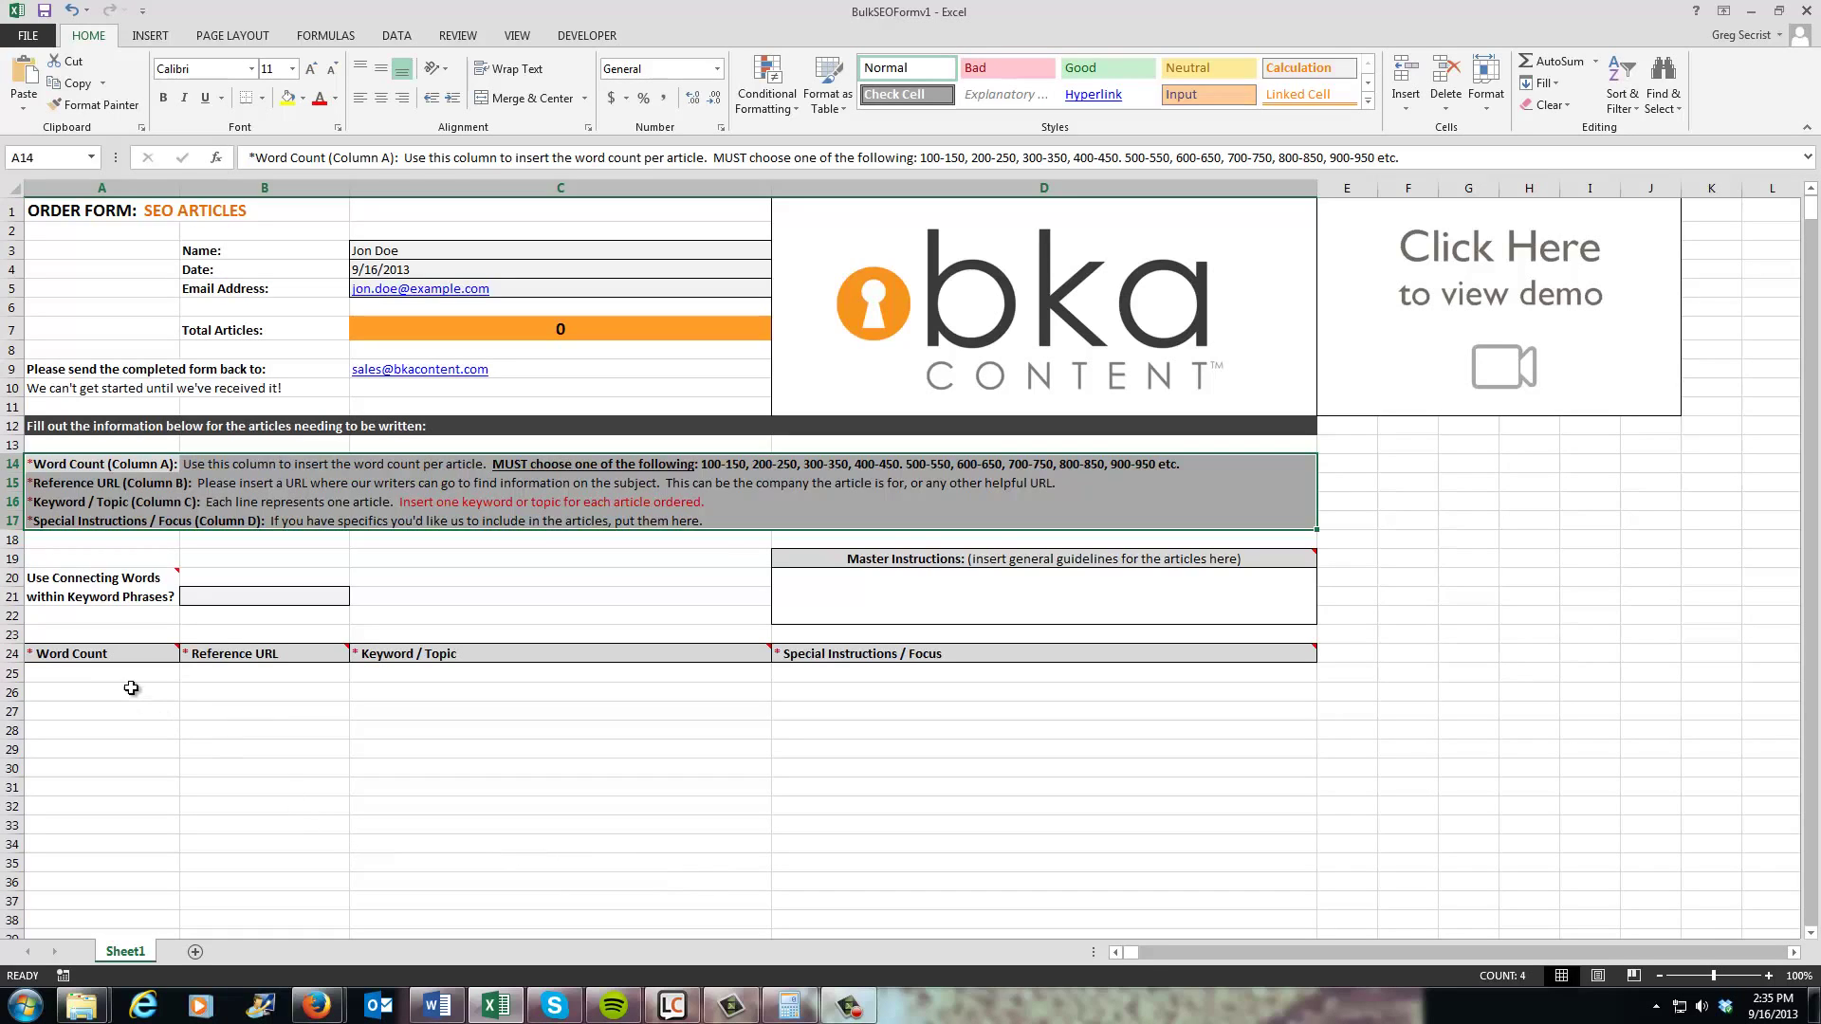
mouse_move(124, 658)
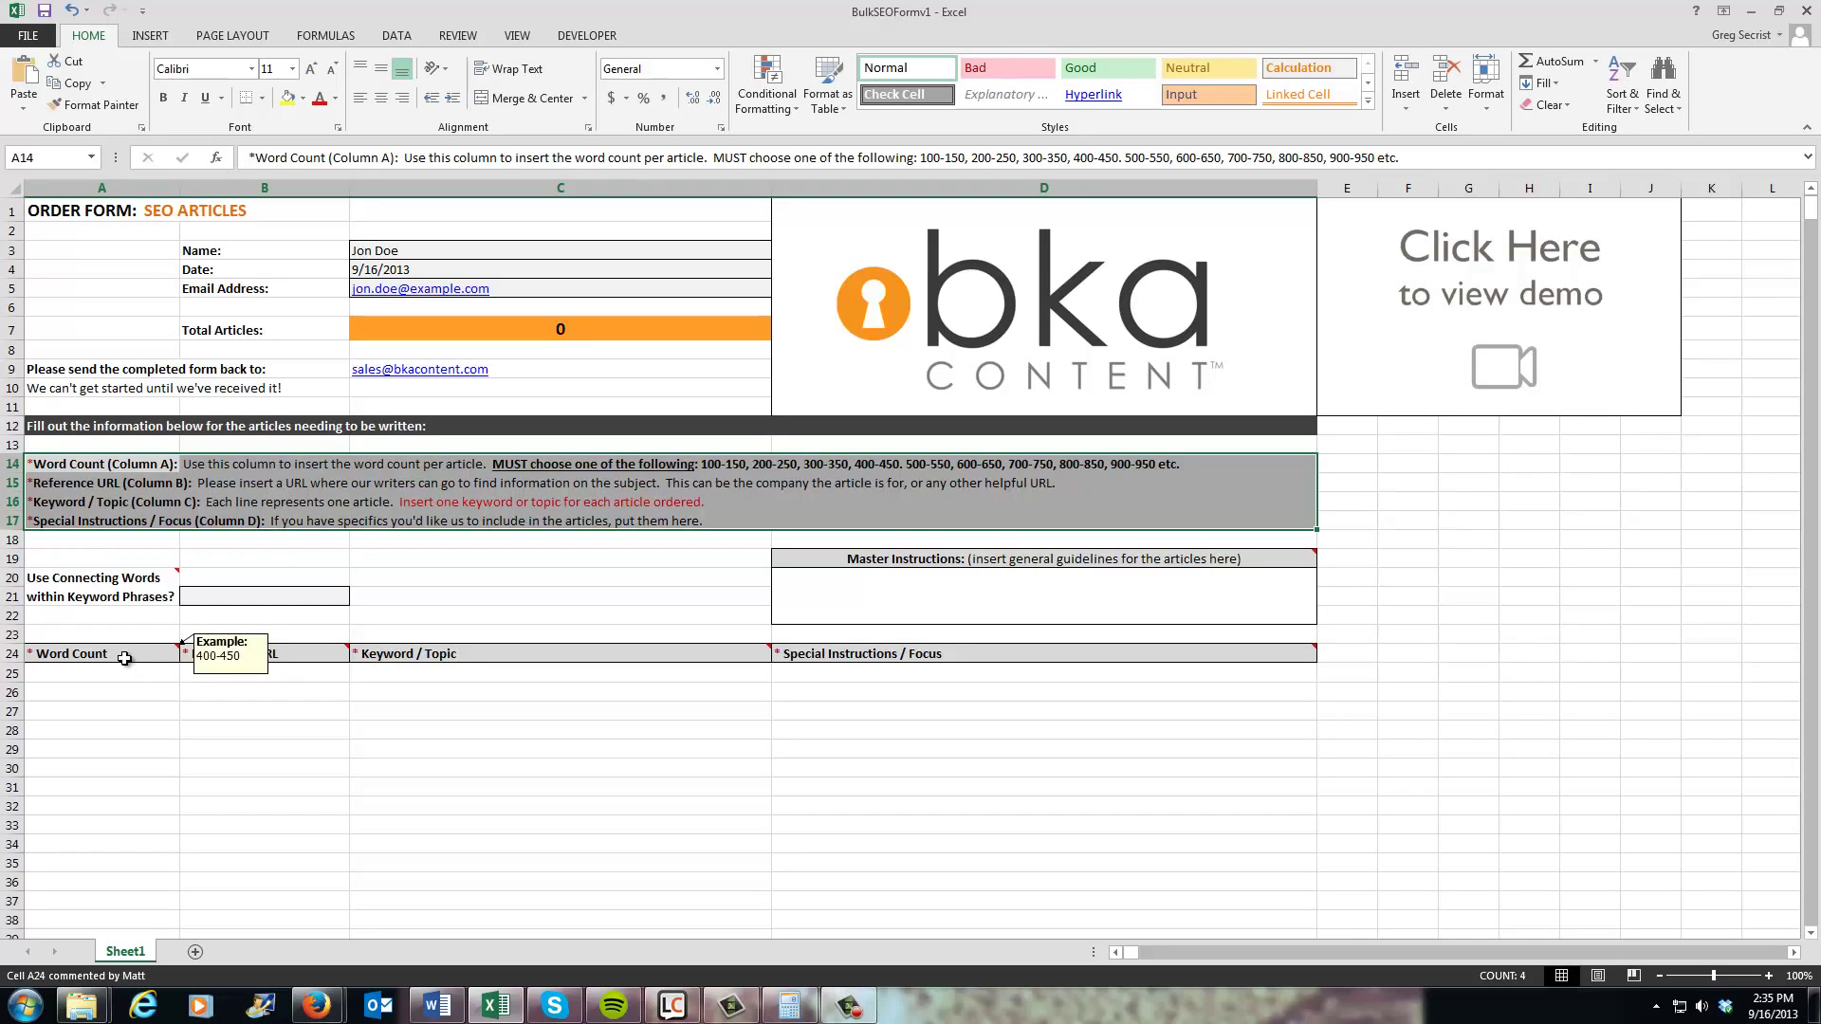
mouse_move(283, 654)
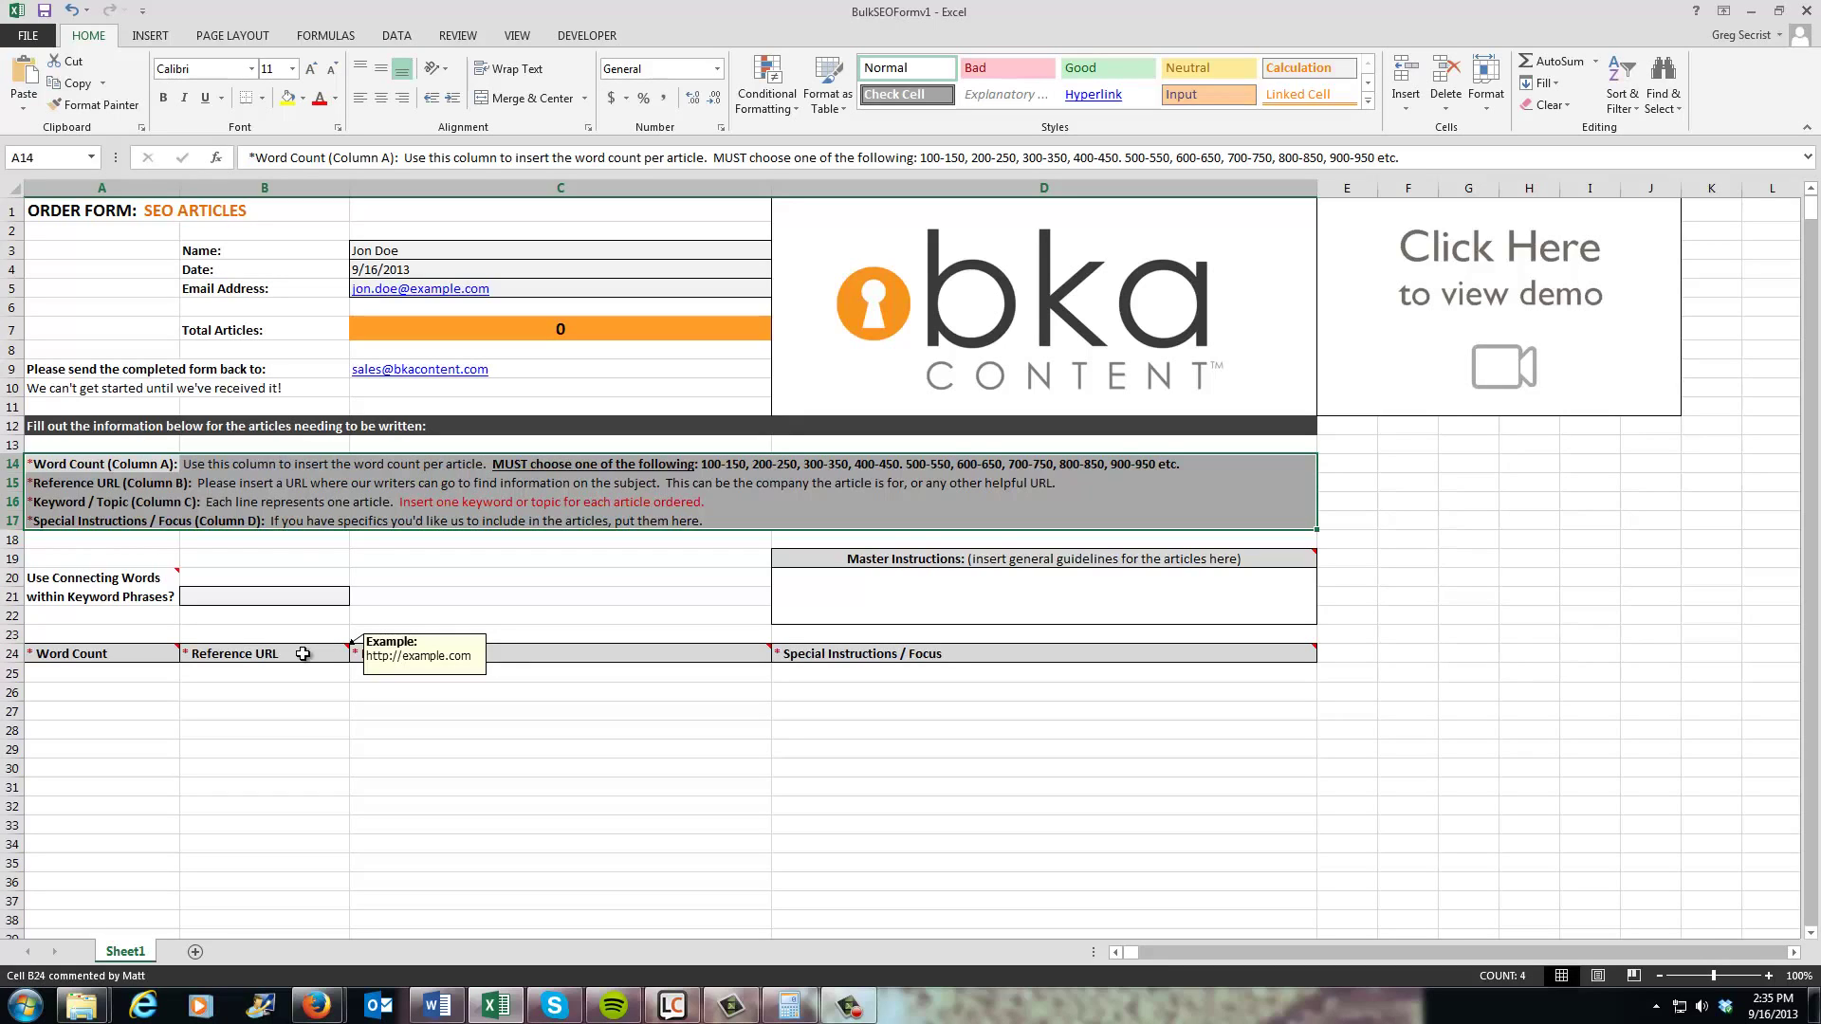
mouse_move(818, 659)
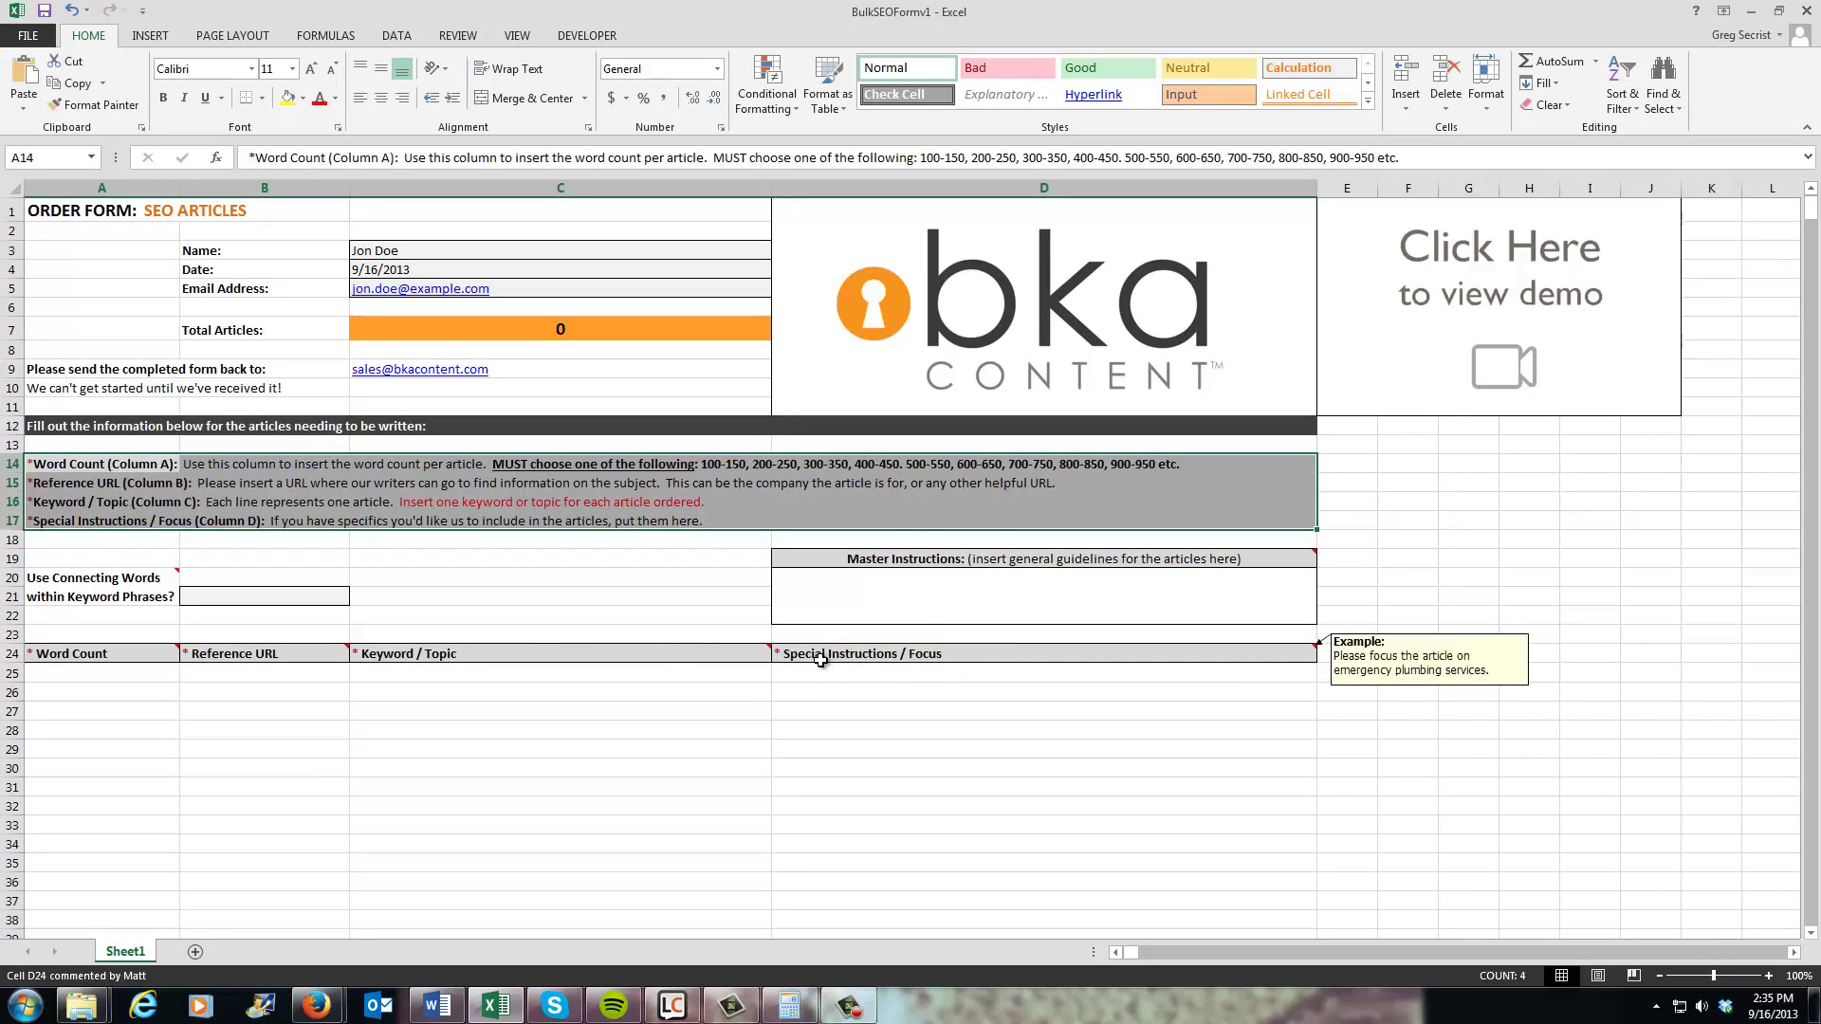
mouse_move(835, 563)
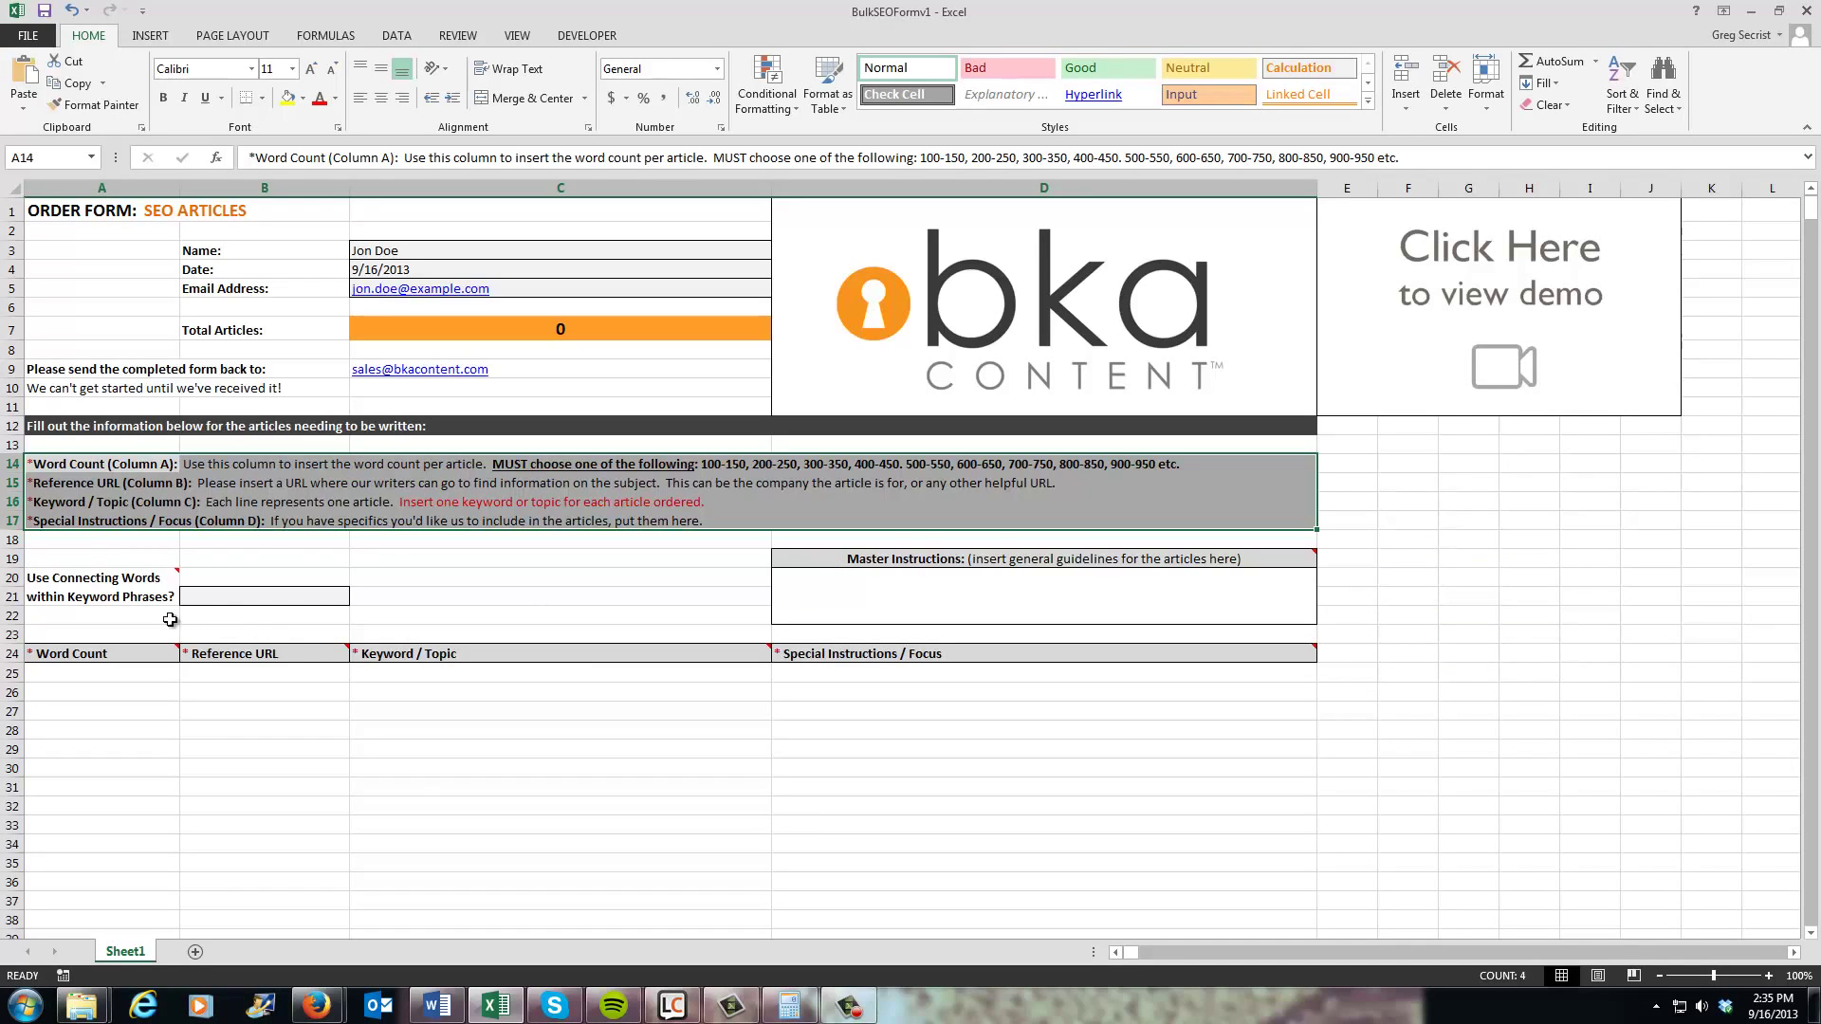
Read the comment about connecting words and set "Use Connecting Words within Keyword Phrases?" to yes
left_click(130, 588)
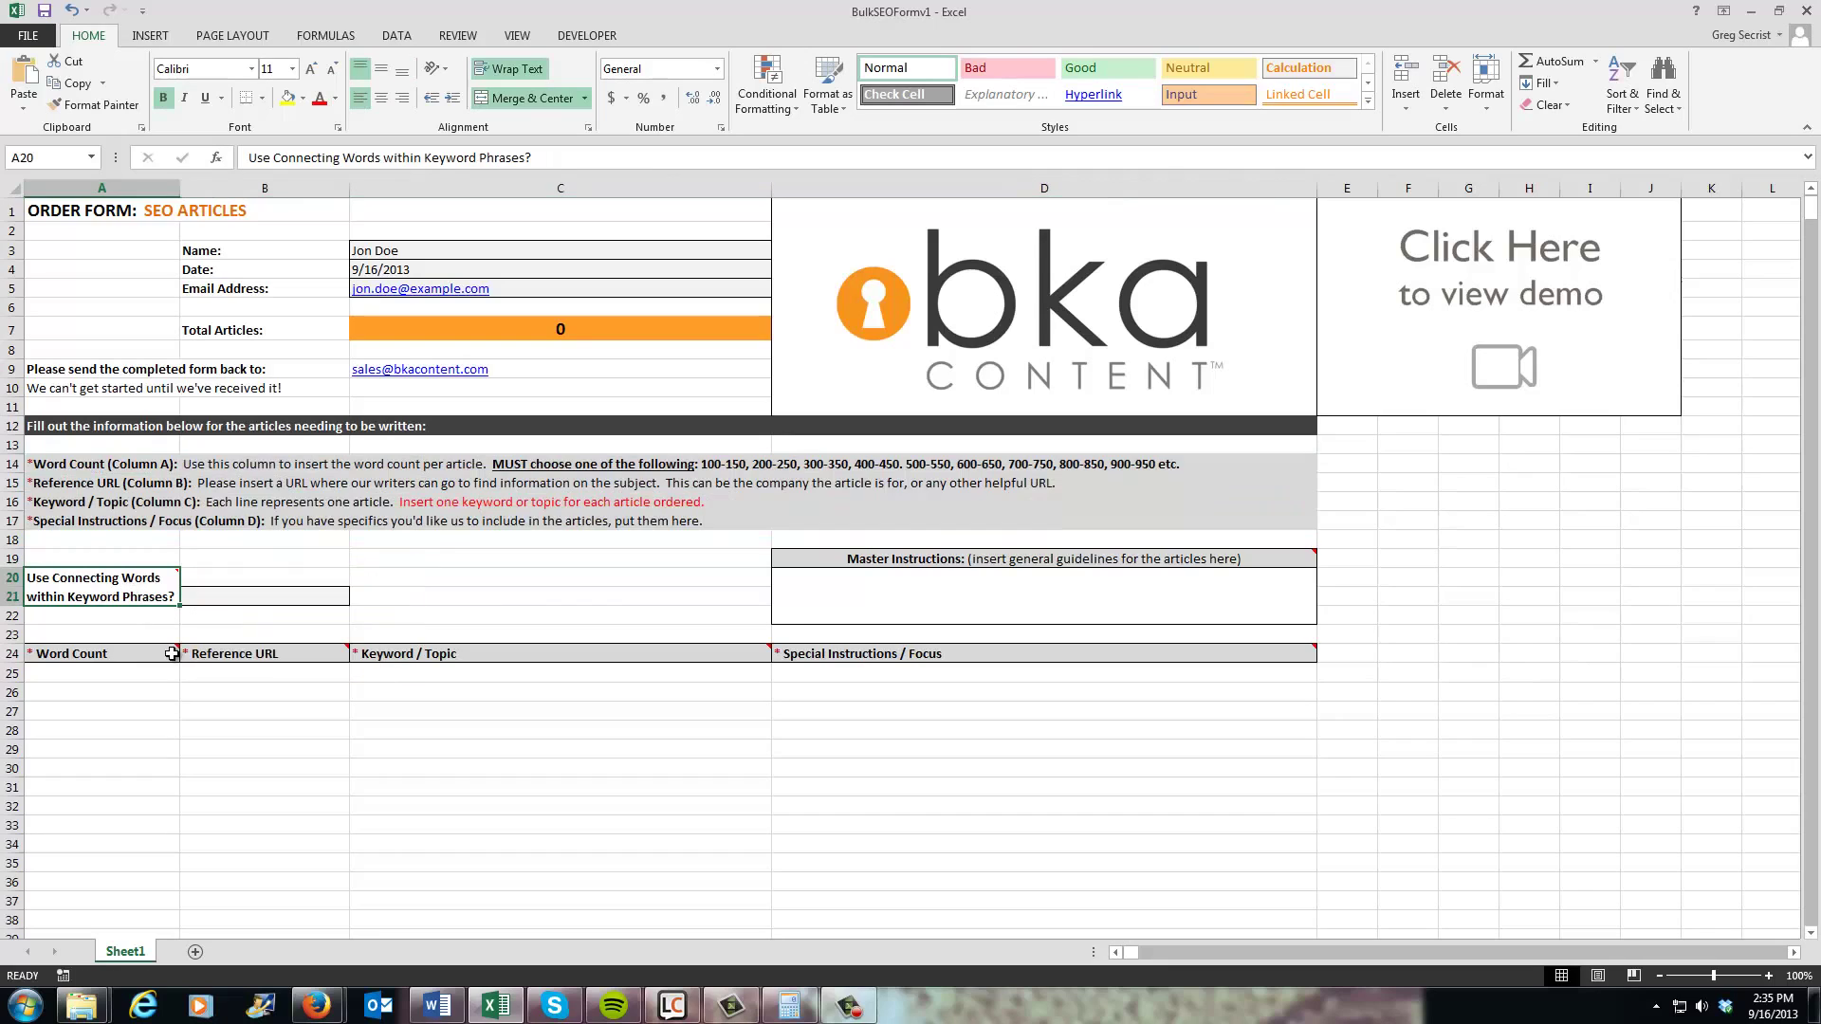
mouse_move(149, 586)
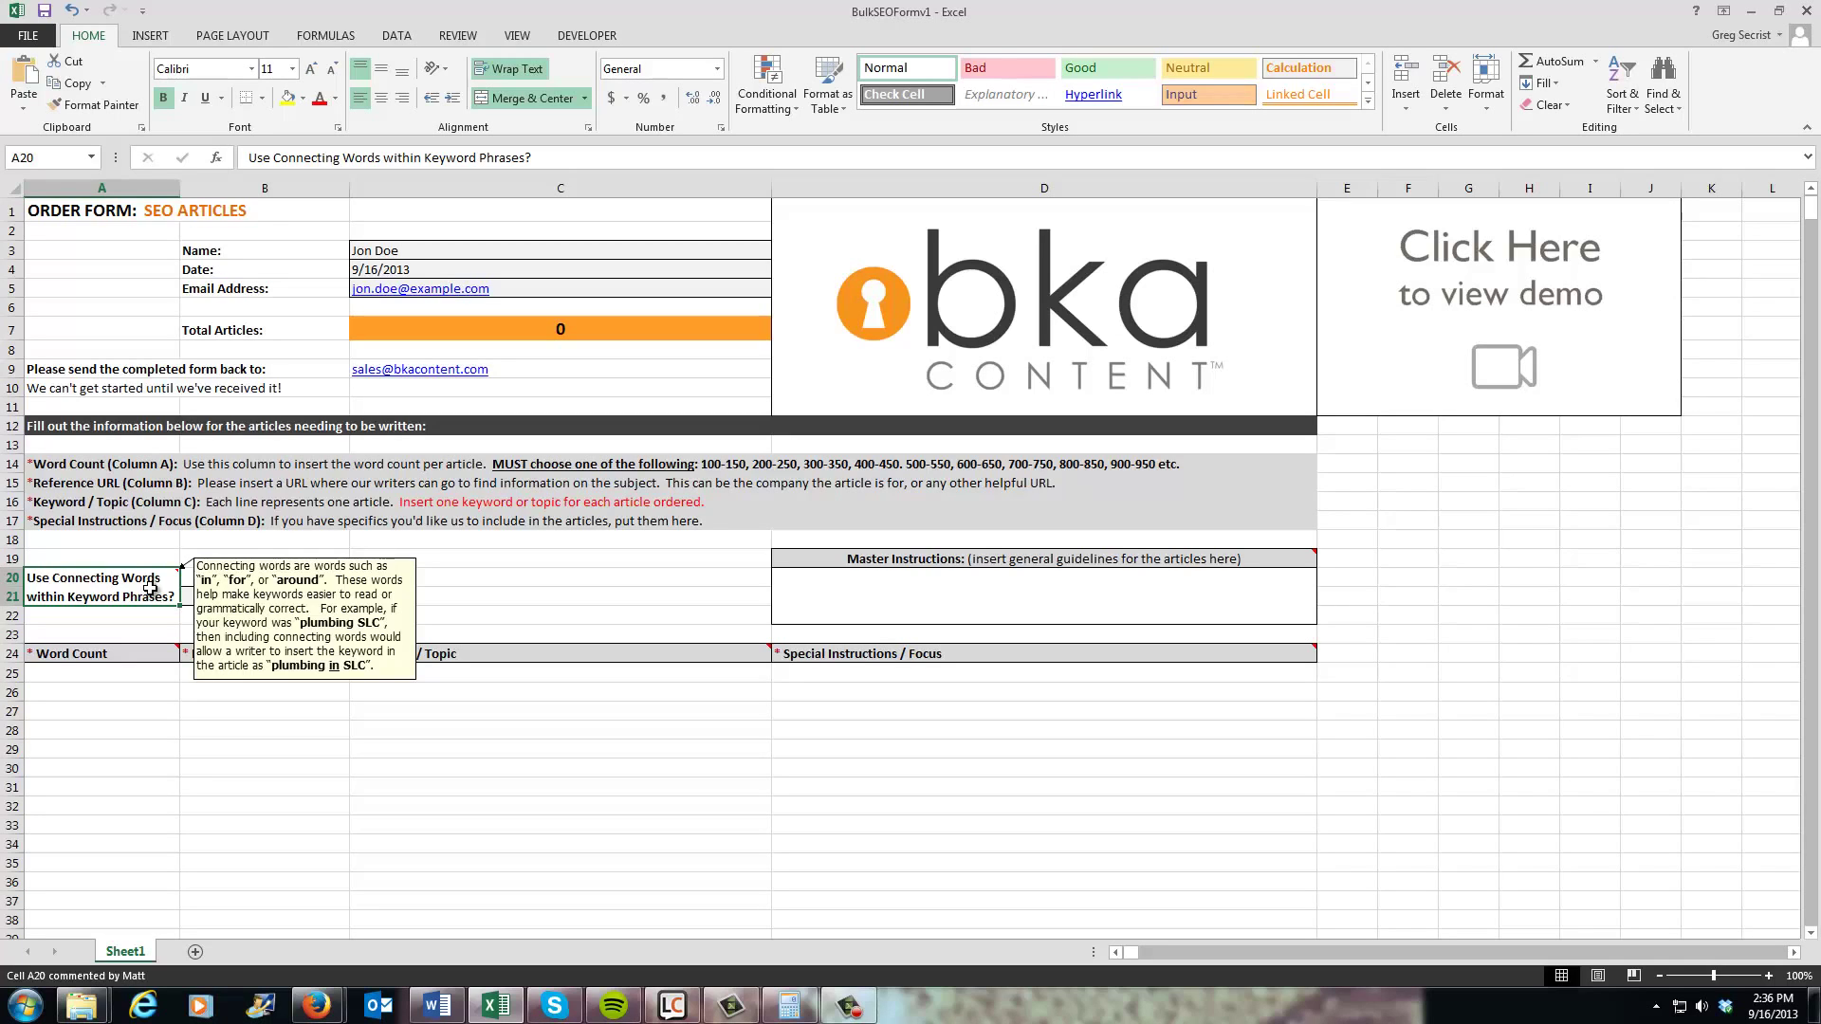
left_click(277, 599)
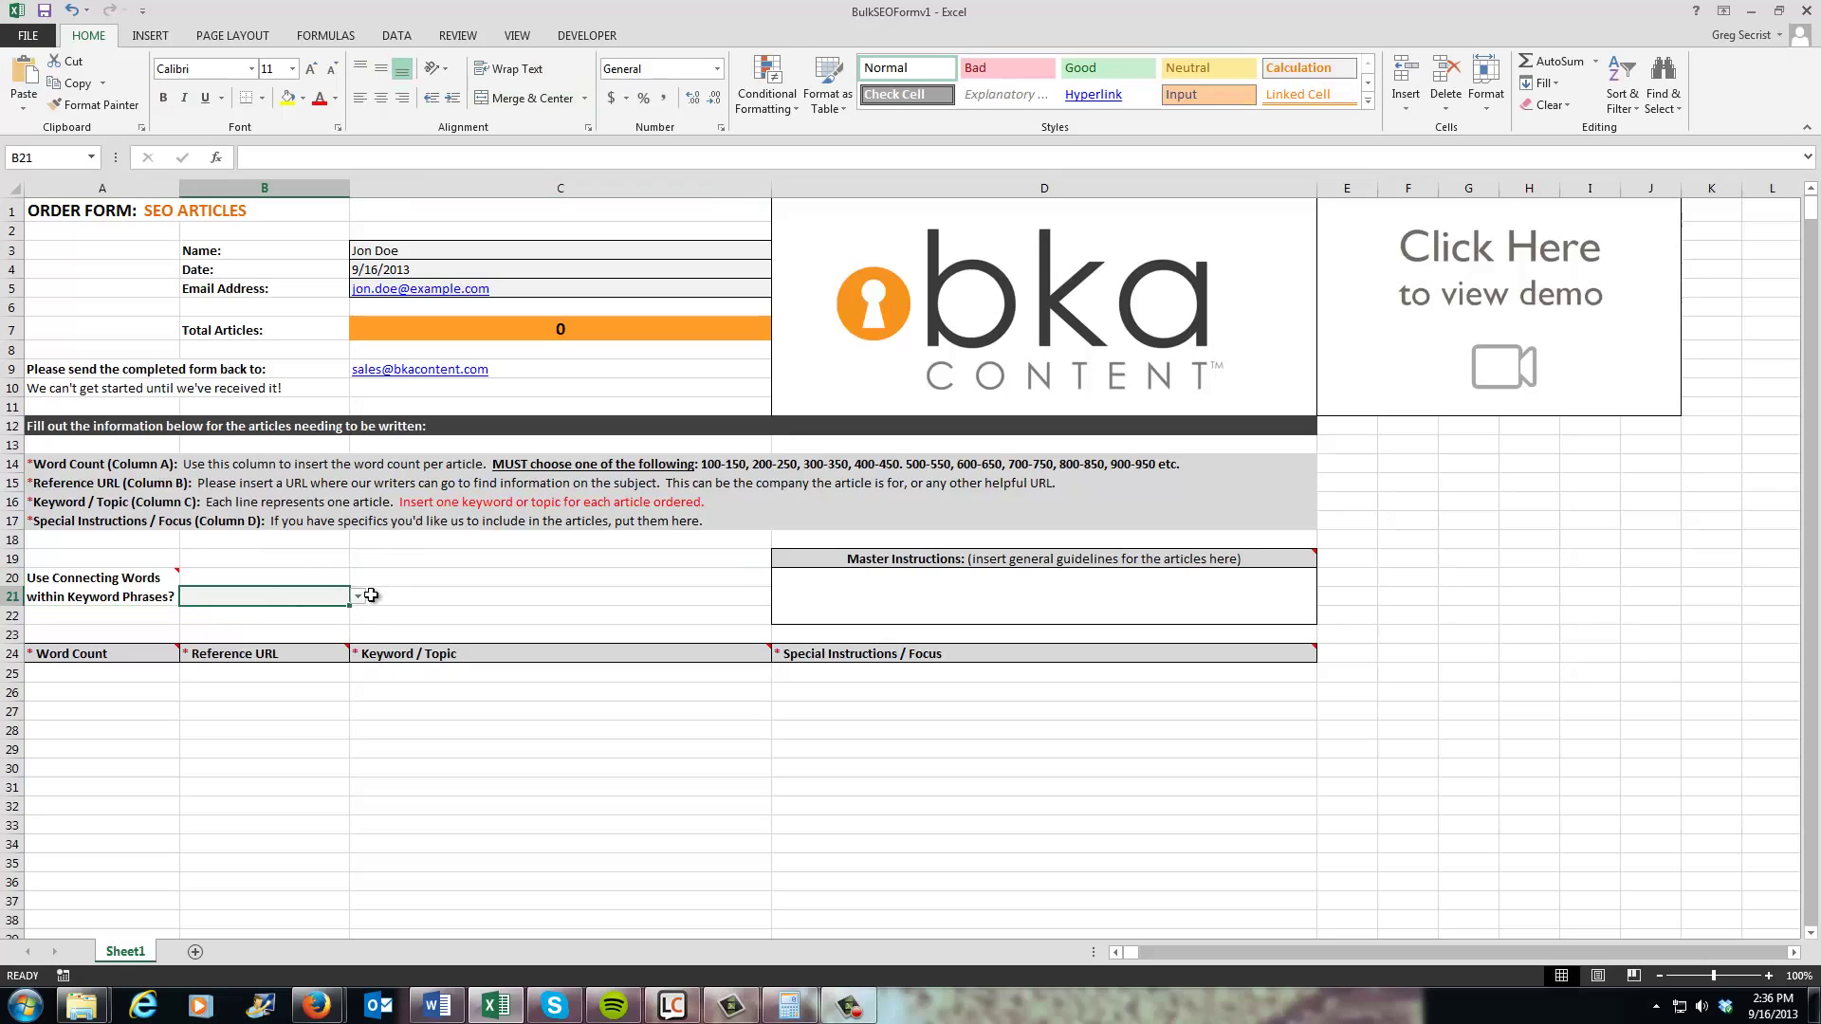
left_click(359, 598)
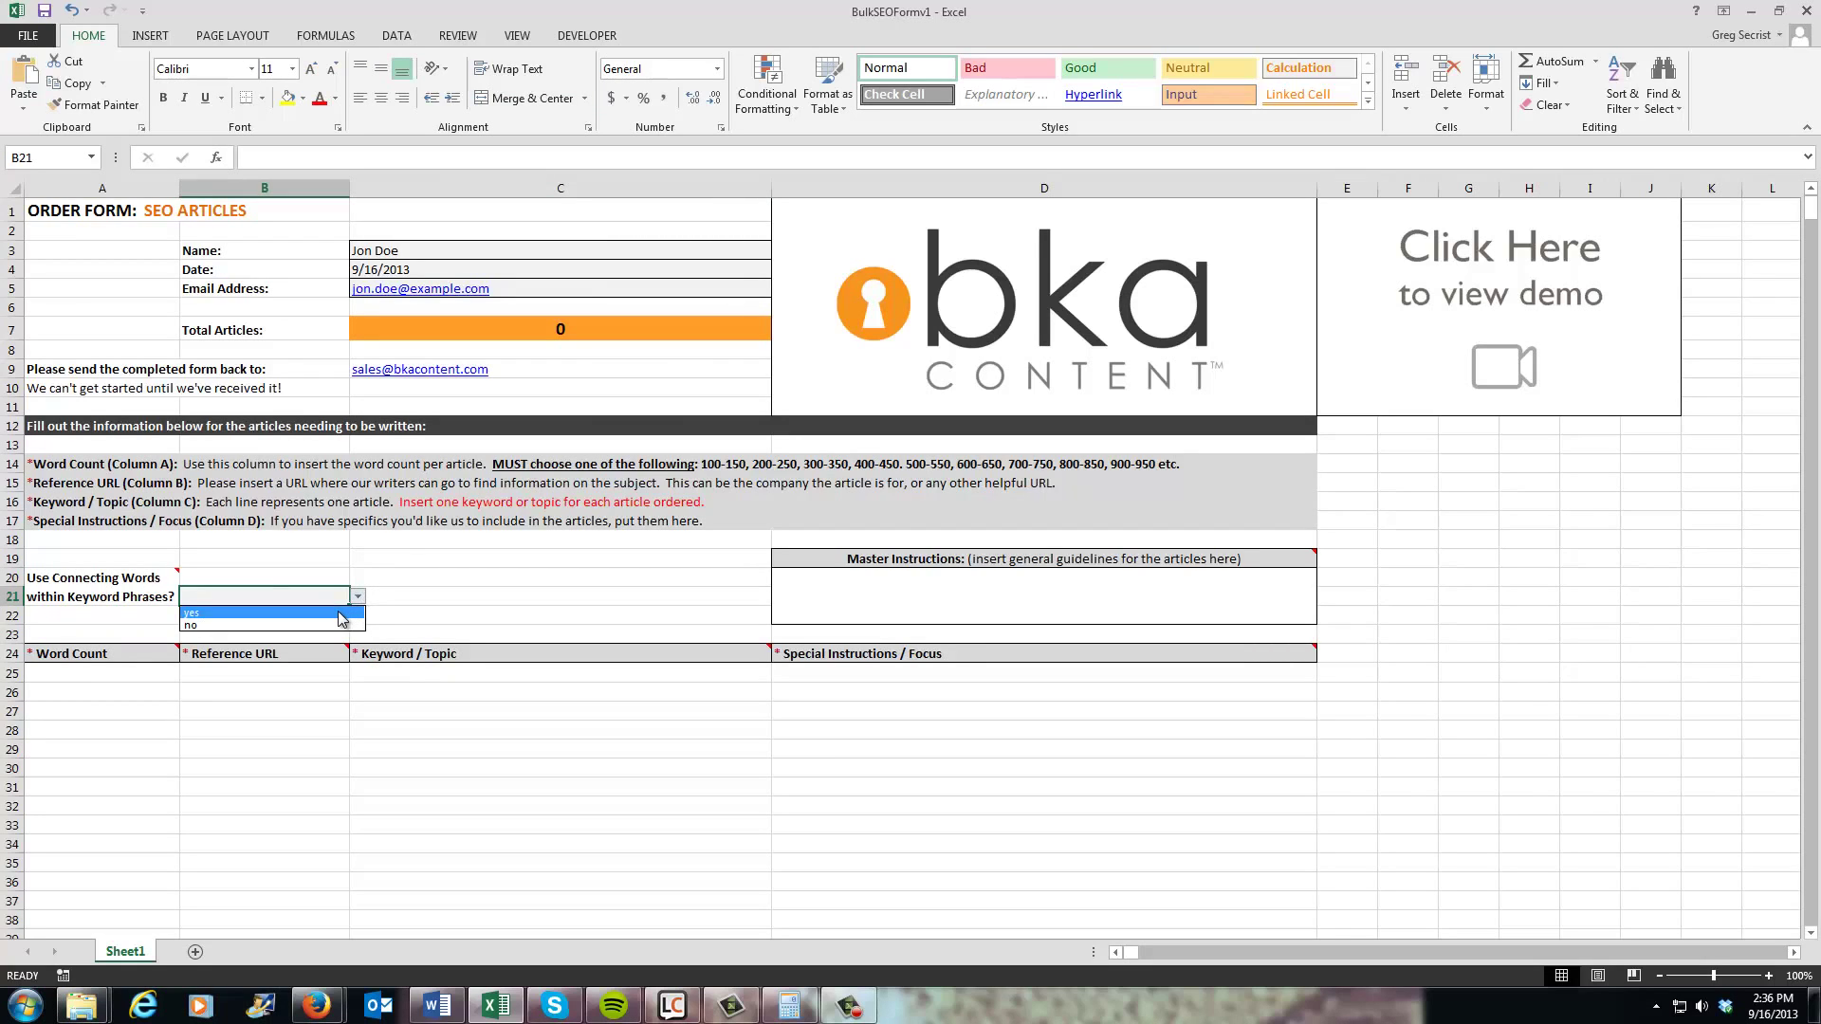
left_click(339, 617)
left_click(465, 599)
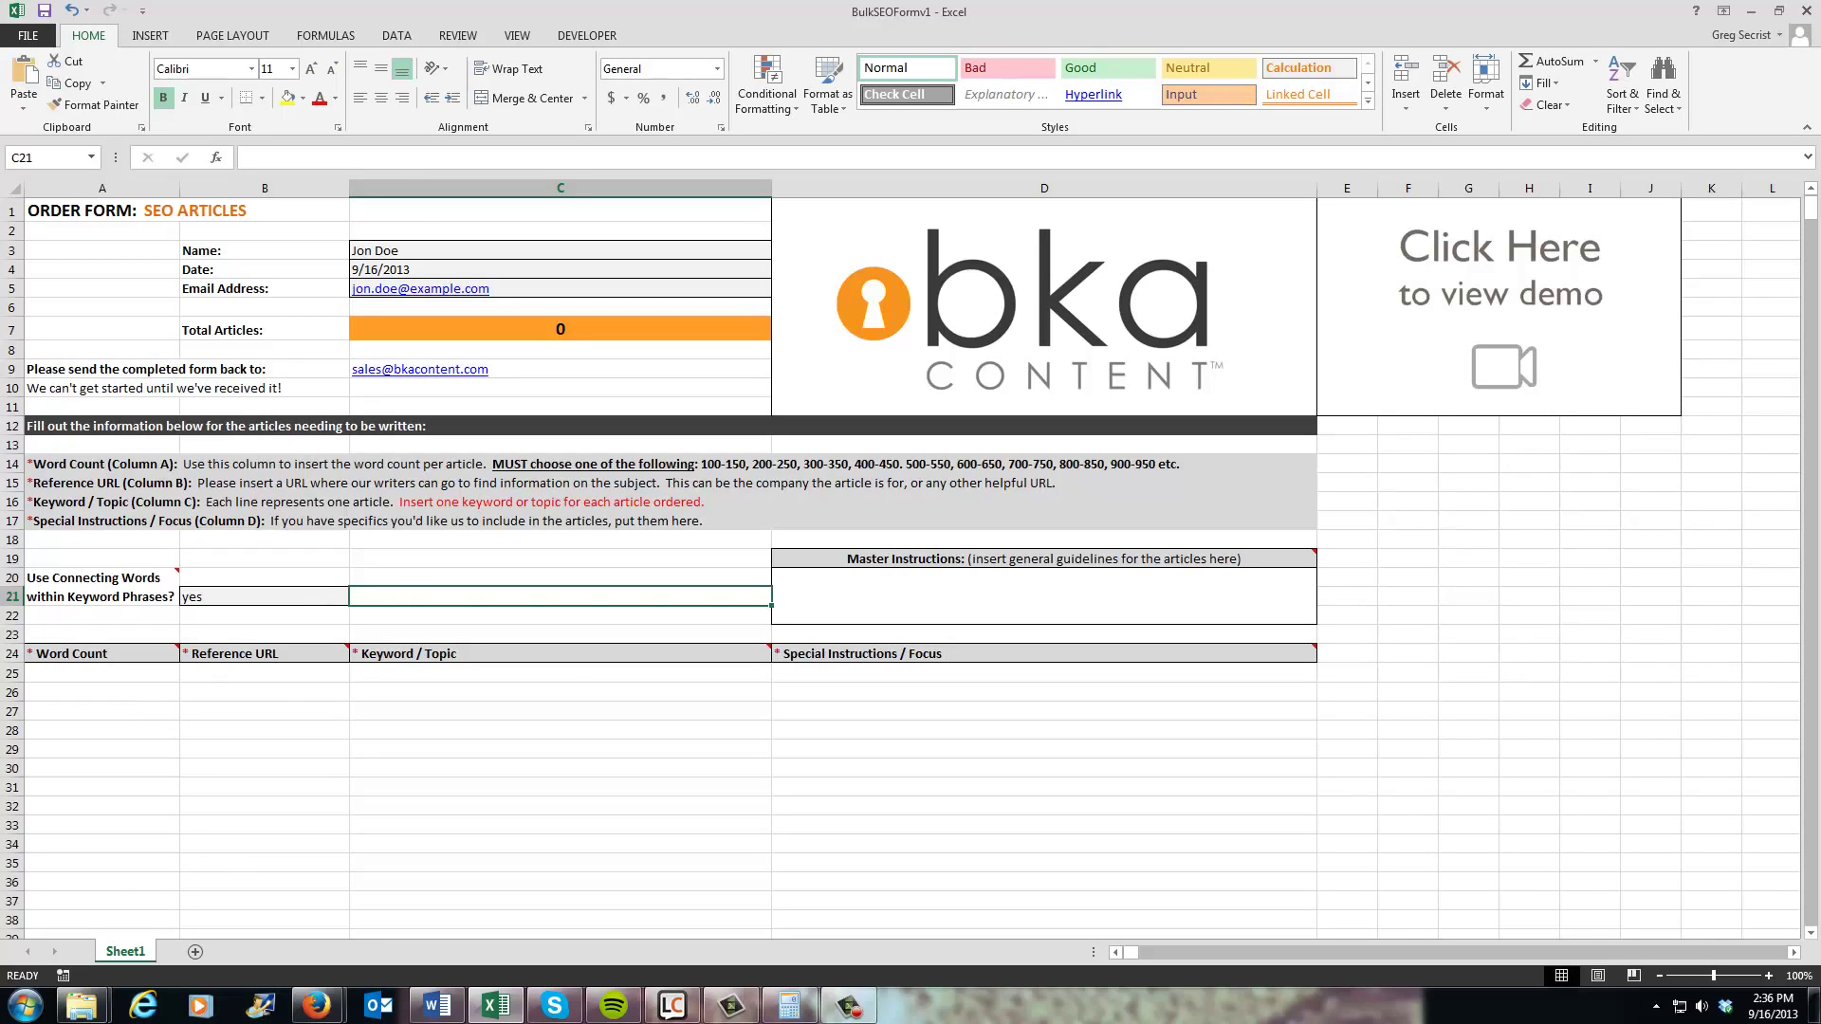
key("alt+Tab")
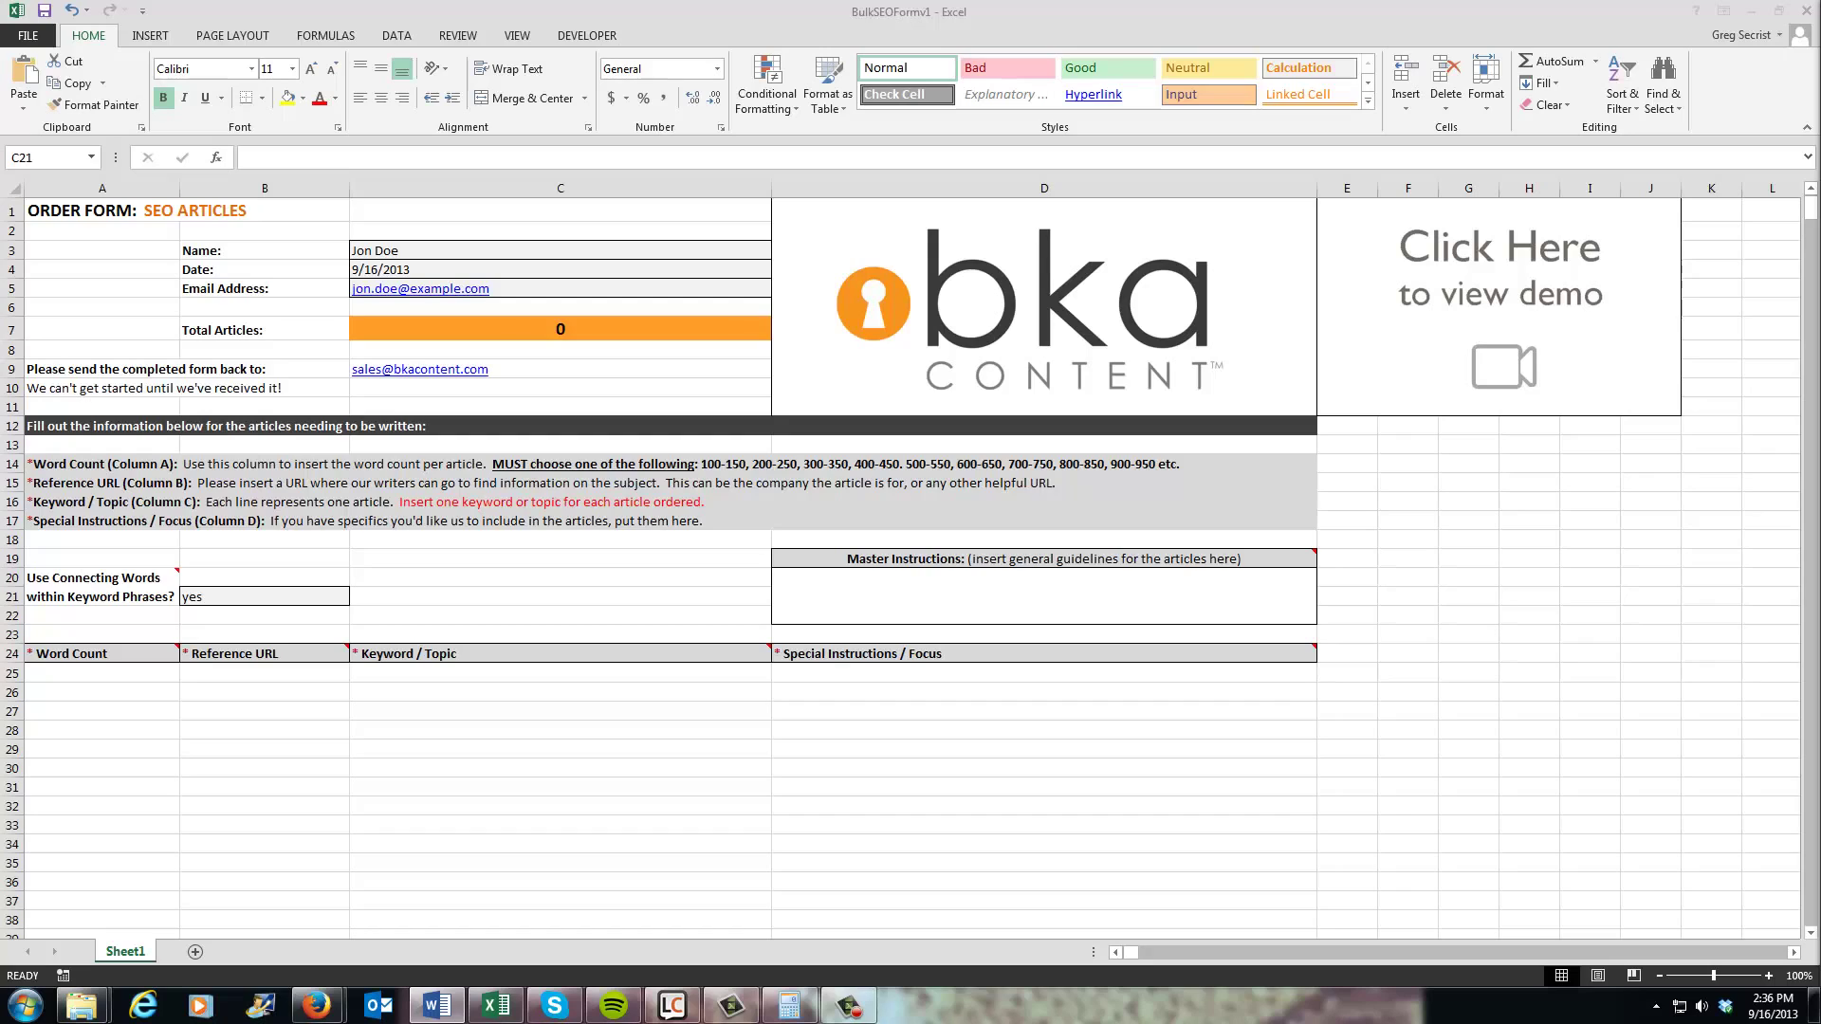
left_click(58, 675)
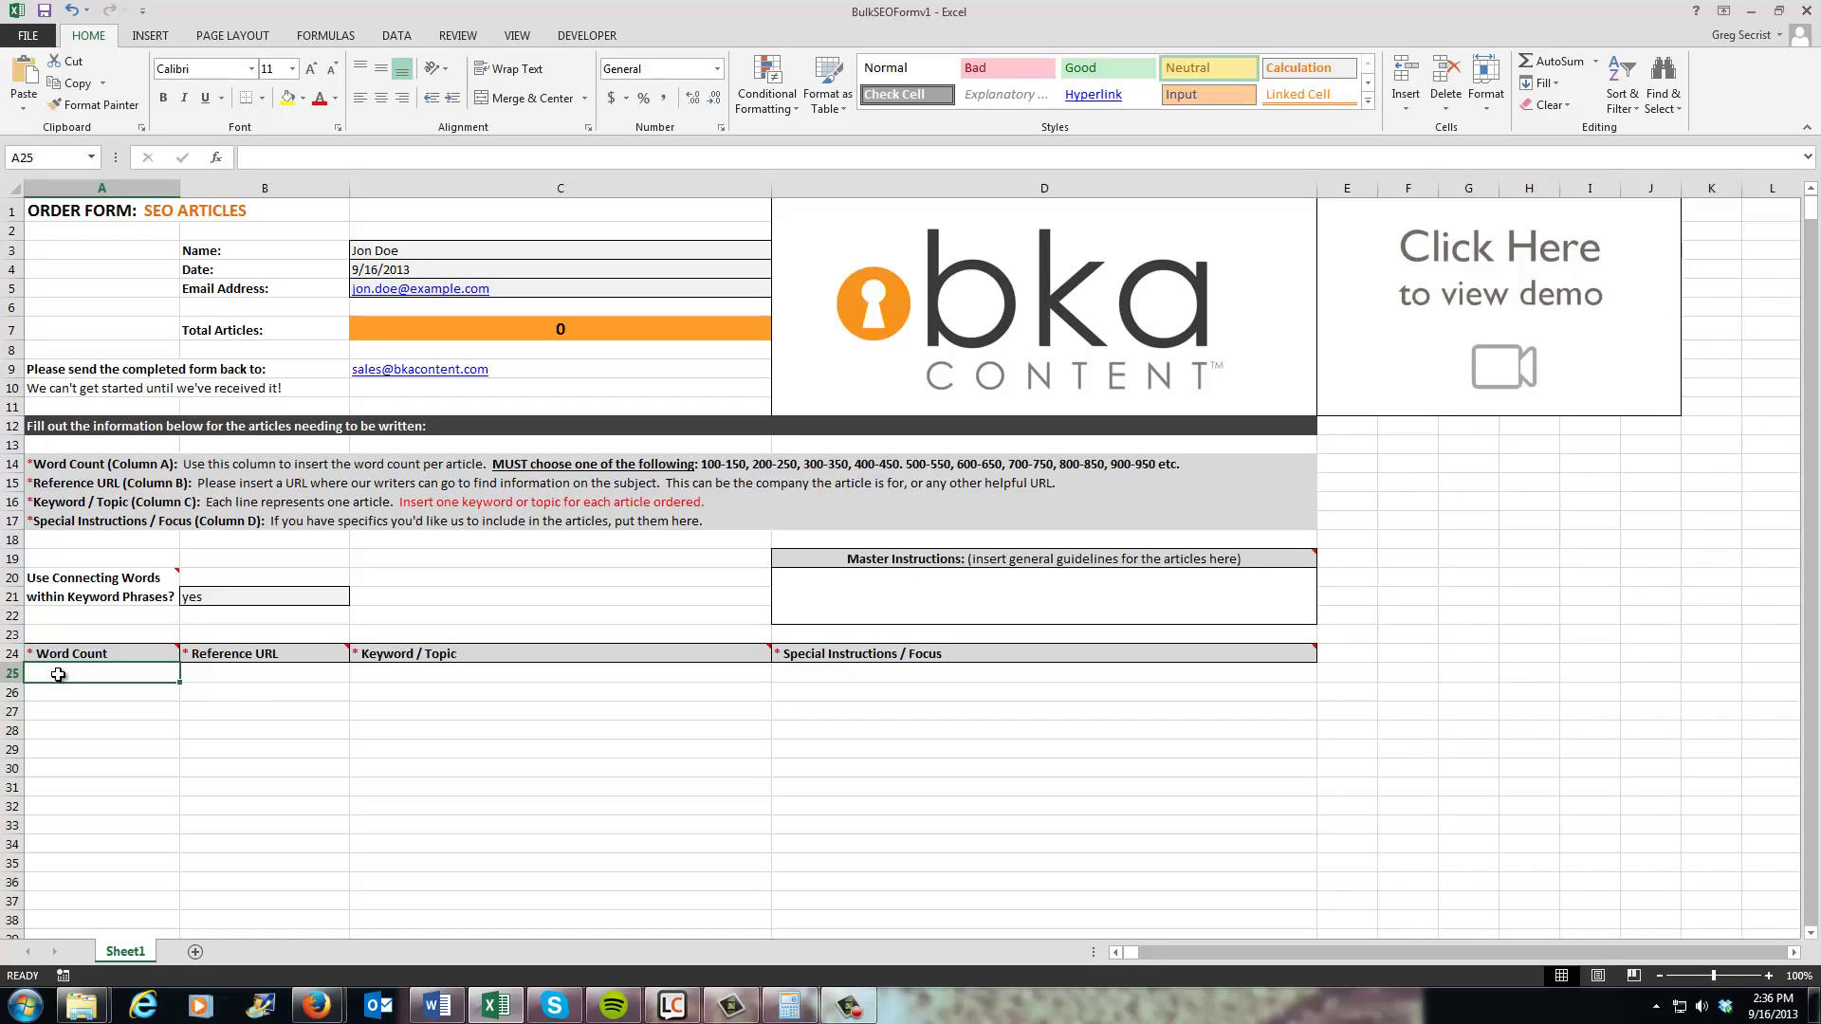
type("400-450")
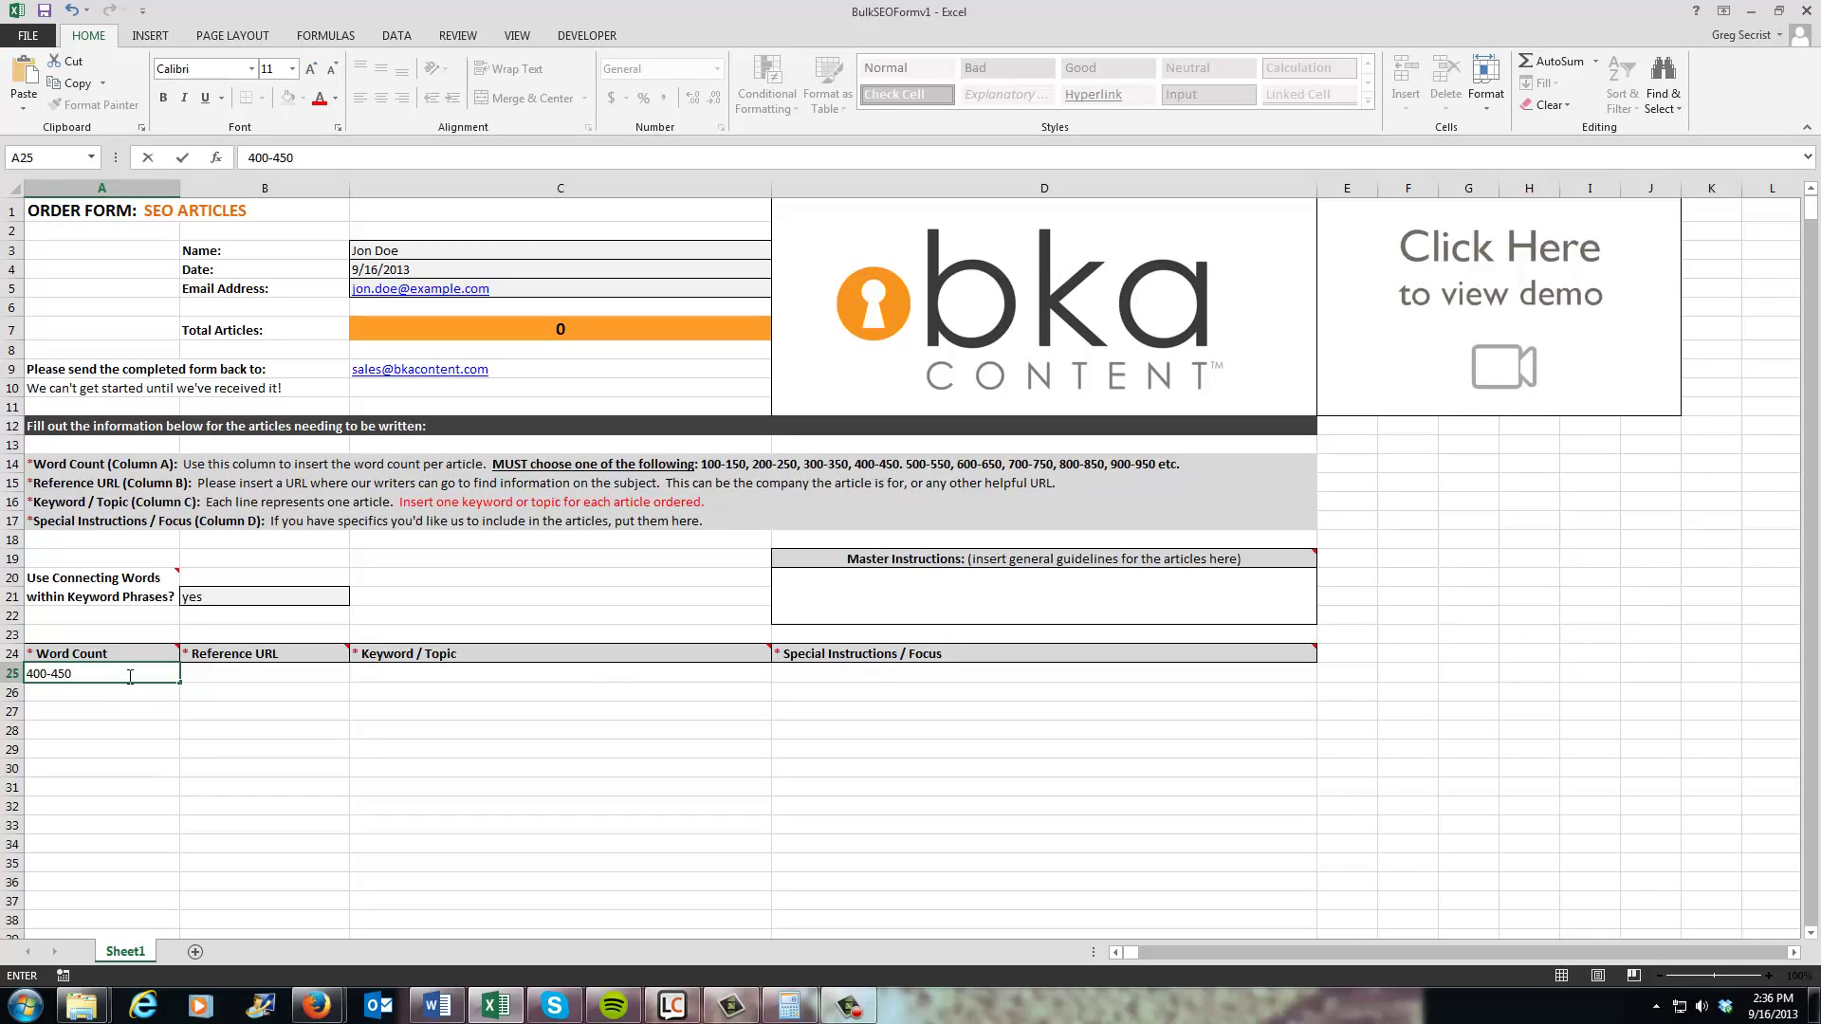
left_click(223, 676)
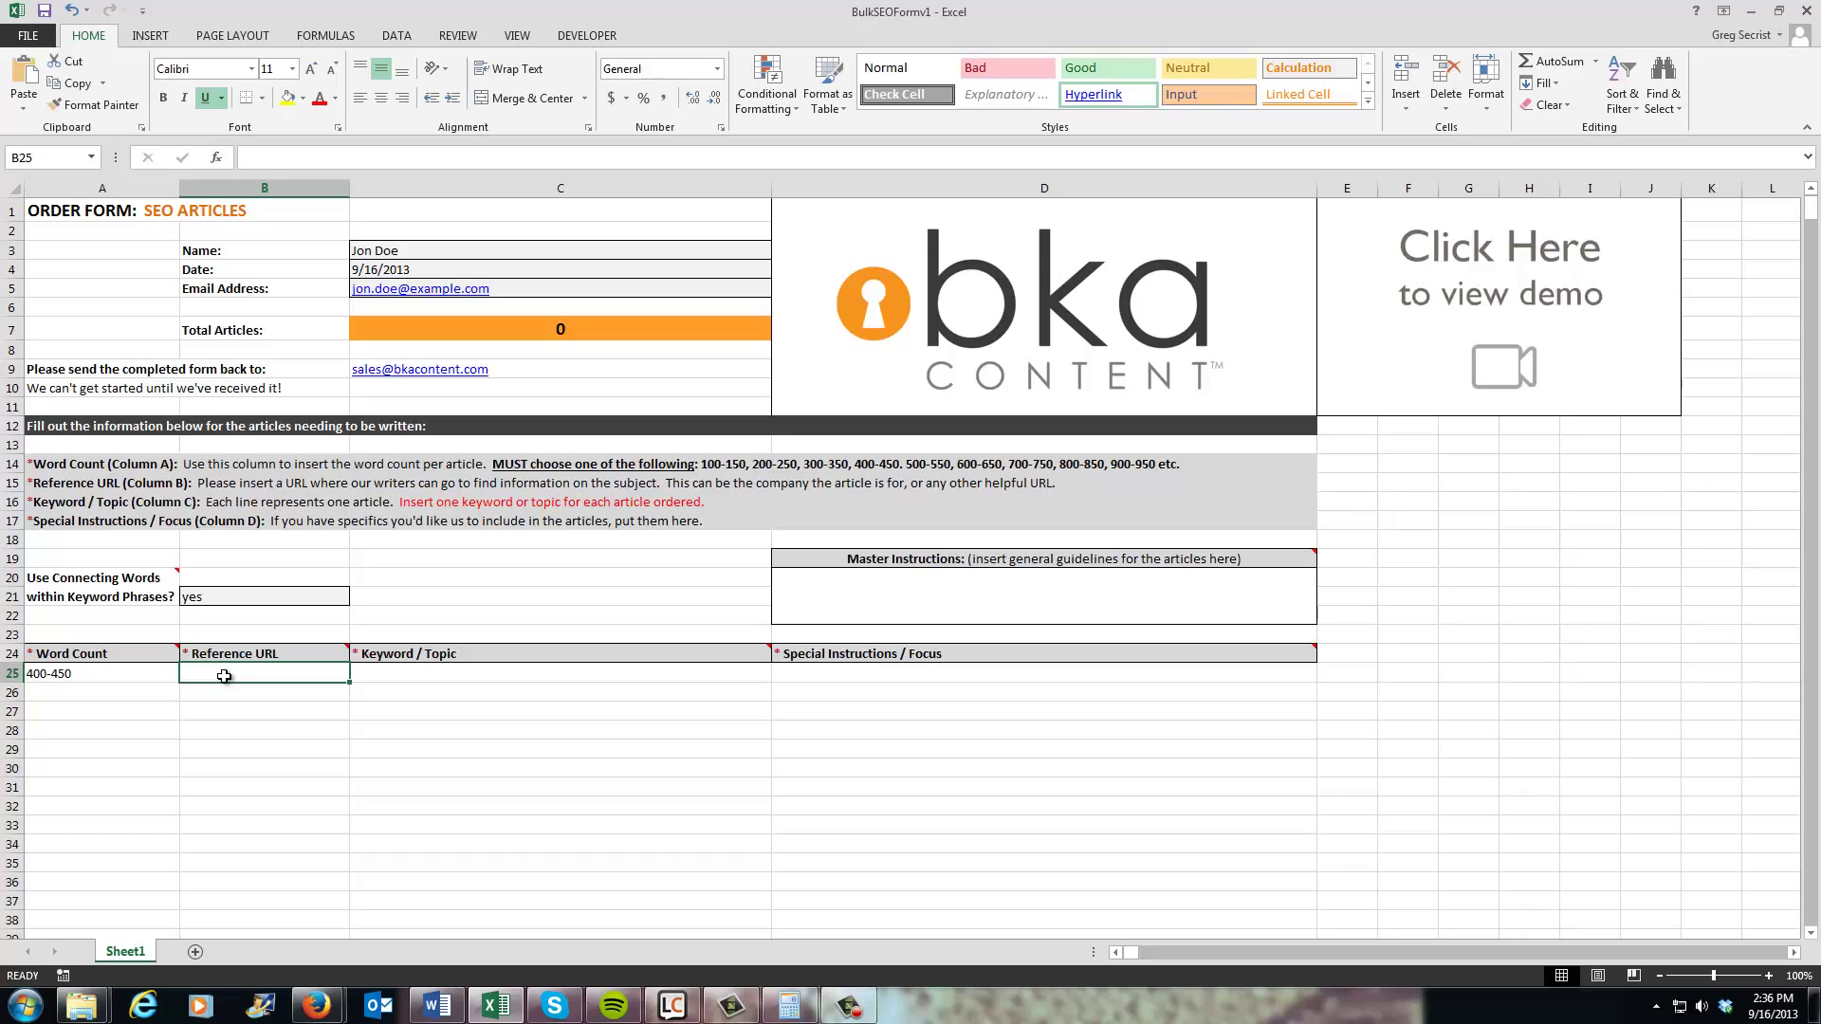
type("ww")
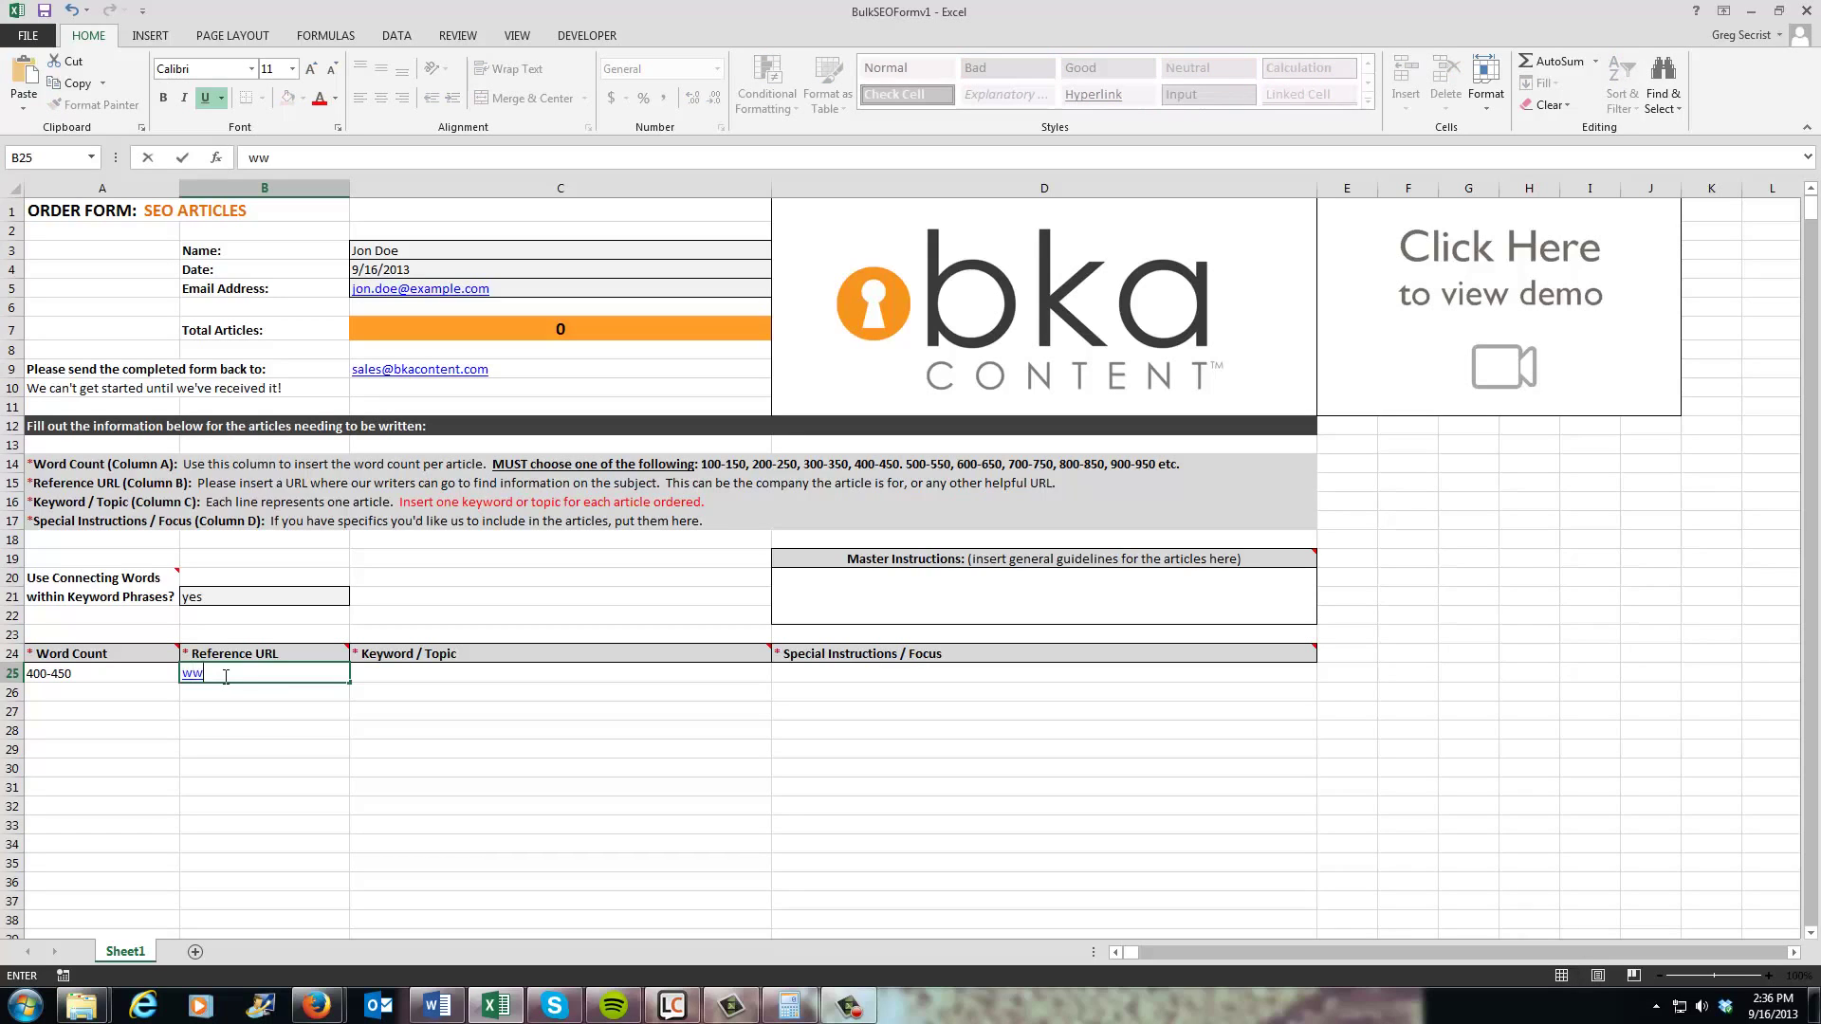
type("w.example.com")
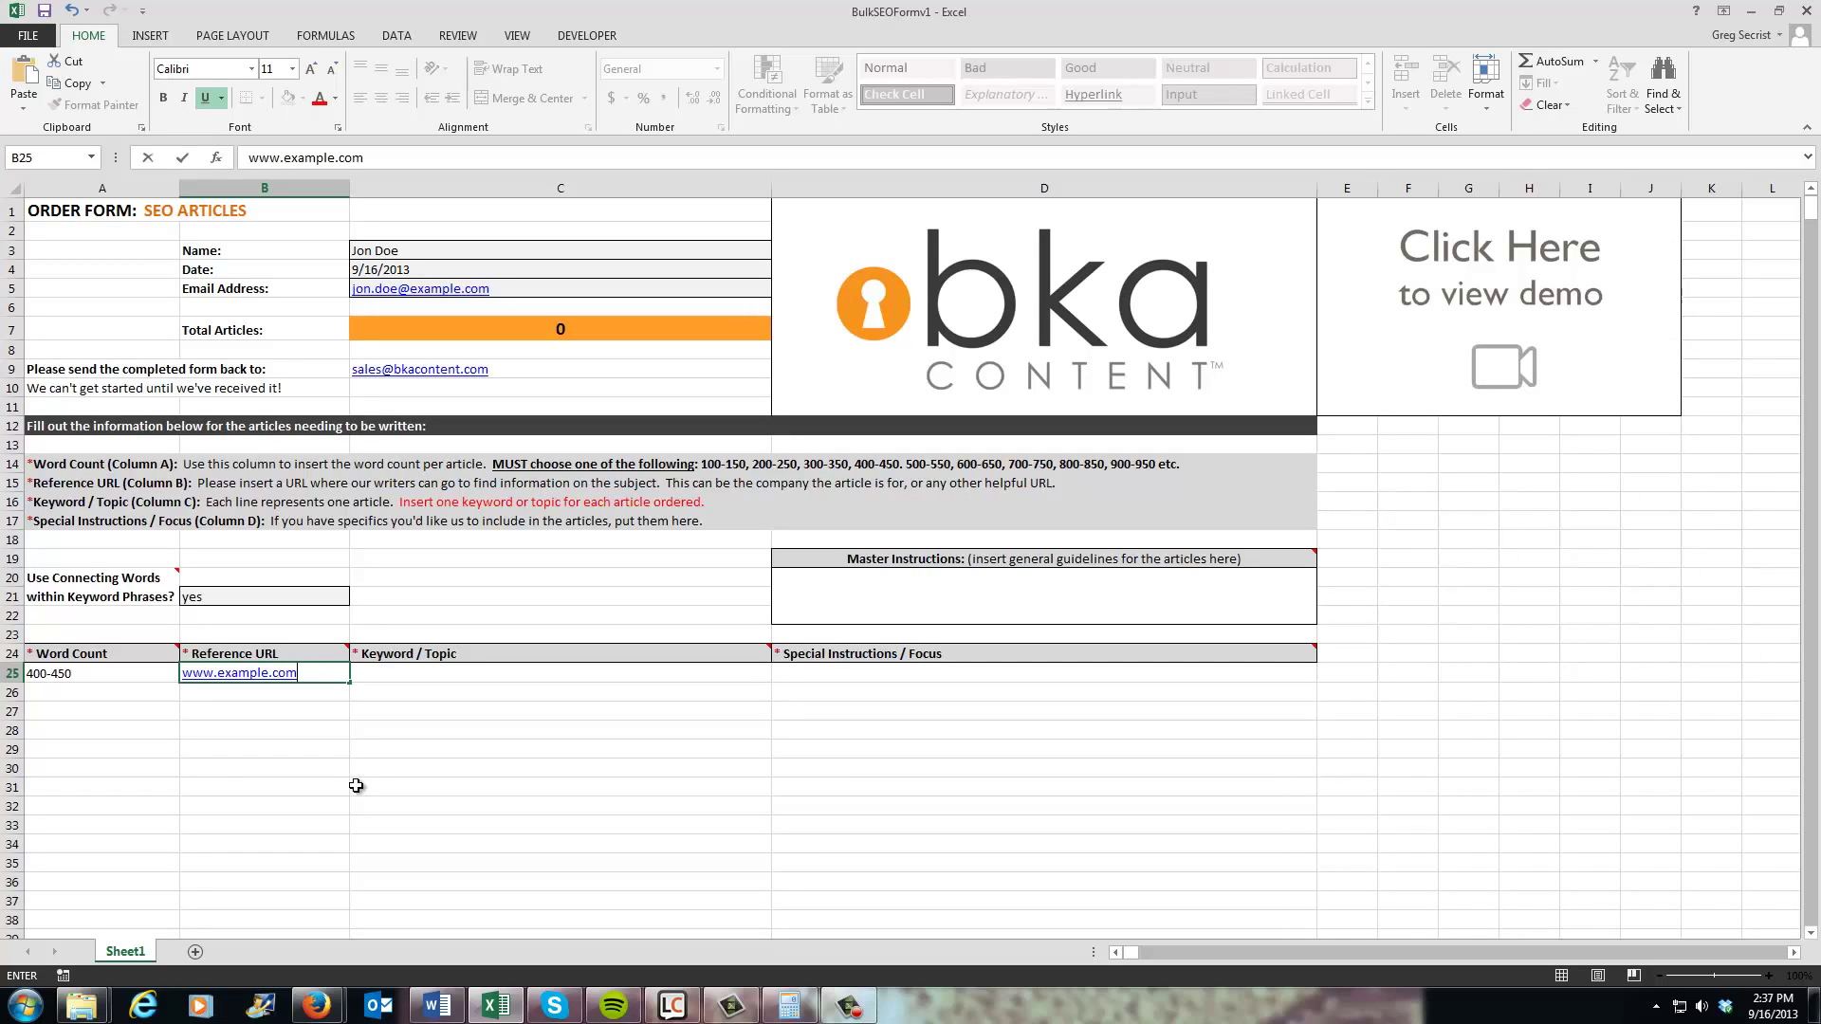
key("Tab")
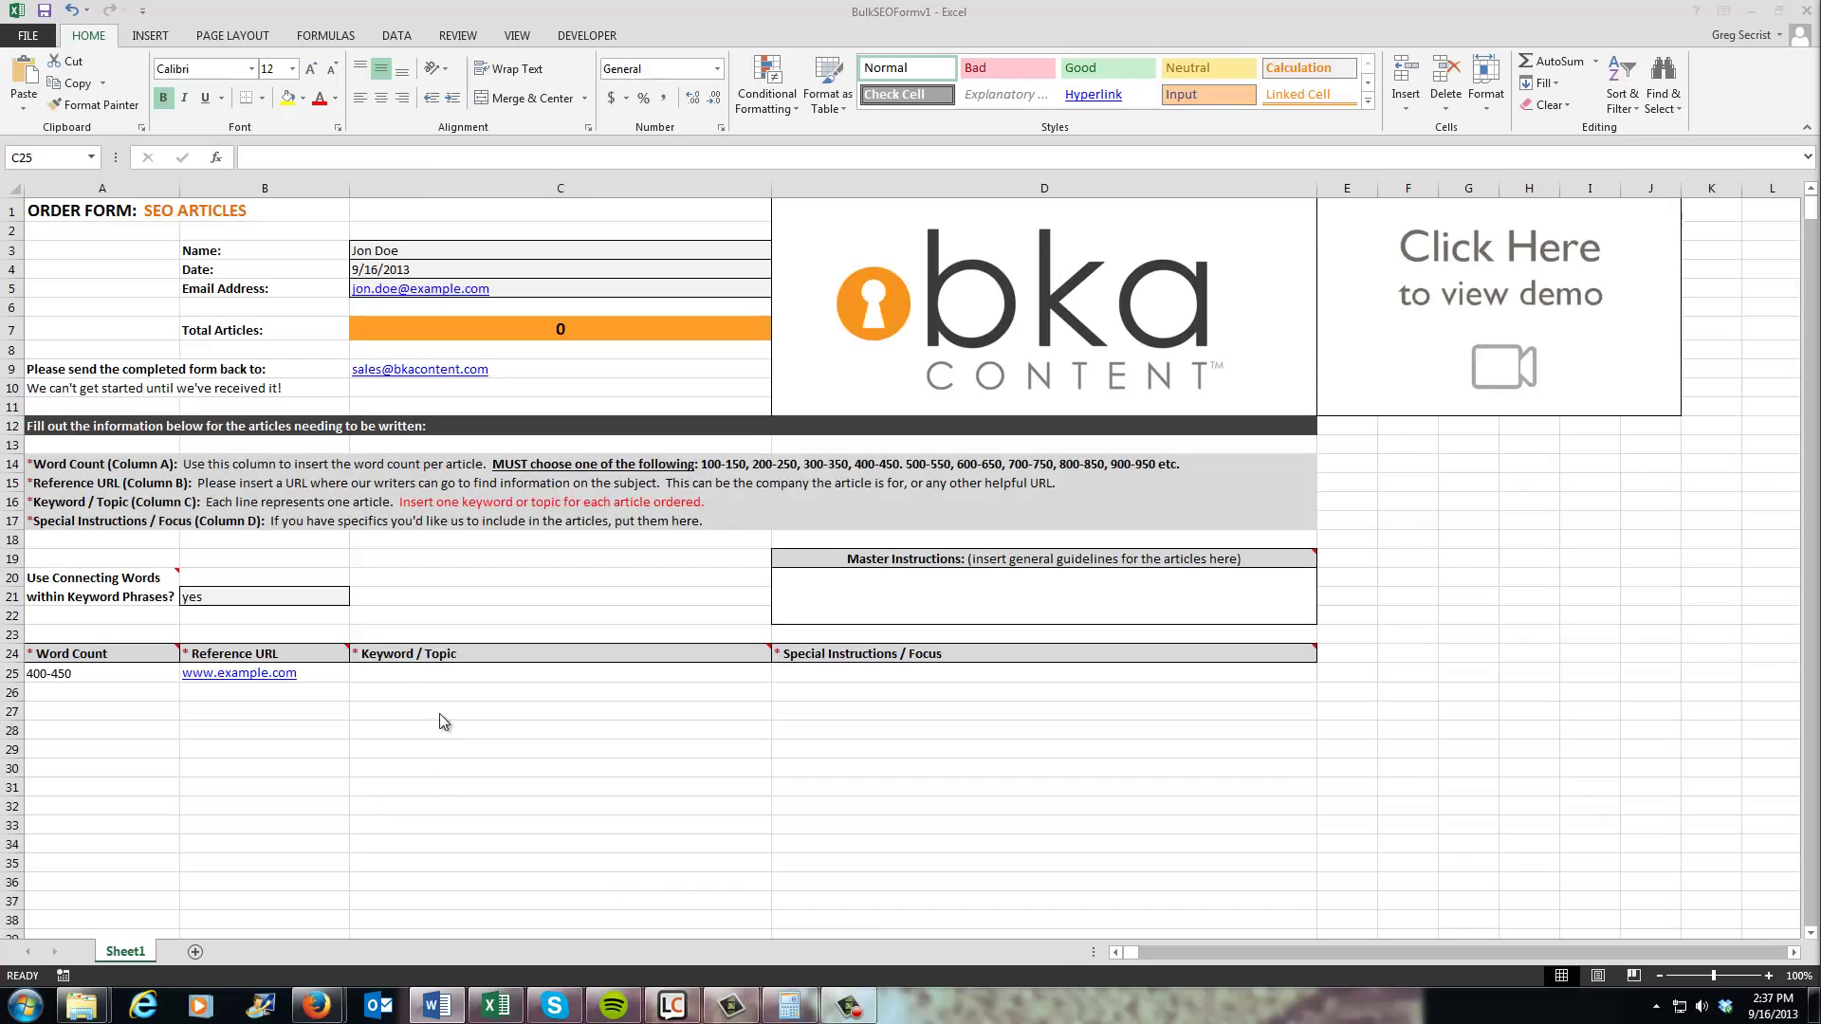
Give the first article the keyword "plumbing in Salt Lake City" and the special instructions "Please focus the article on emergency plumbing services."
left_click(397, 678)
type("plumbing in Salt Lake City")
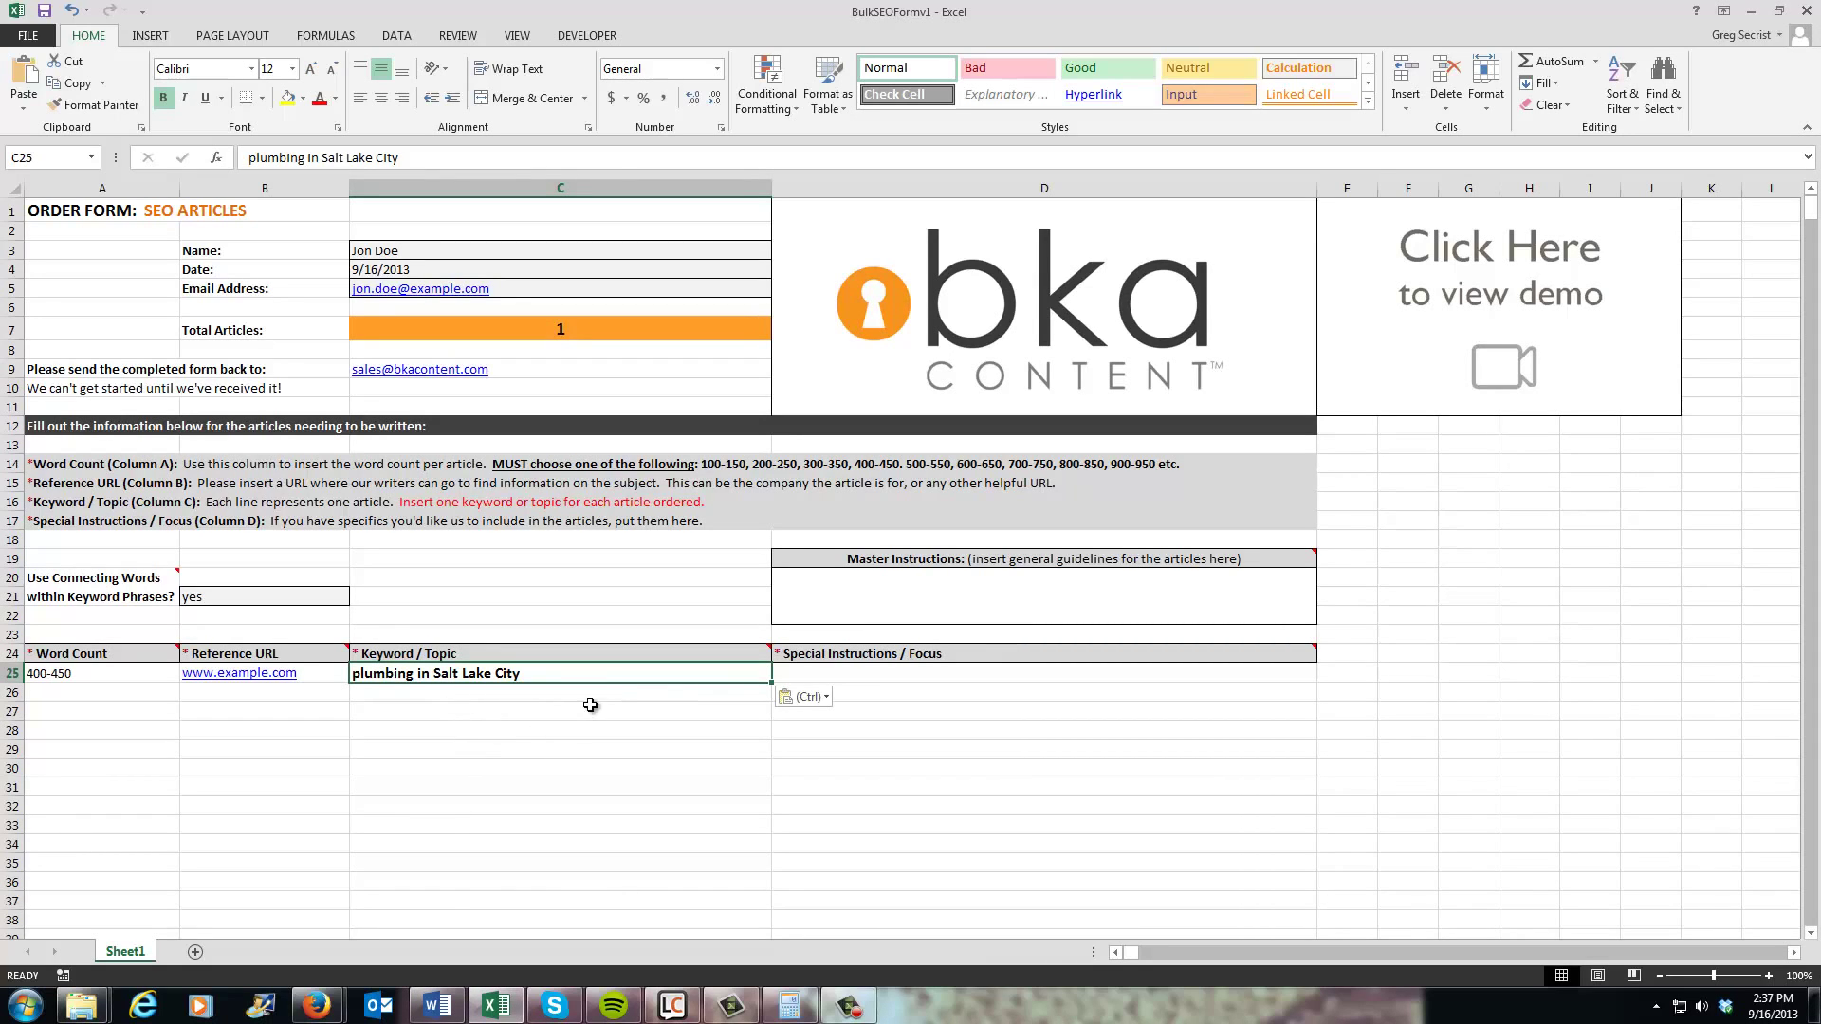
left_click(855, 679)
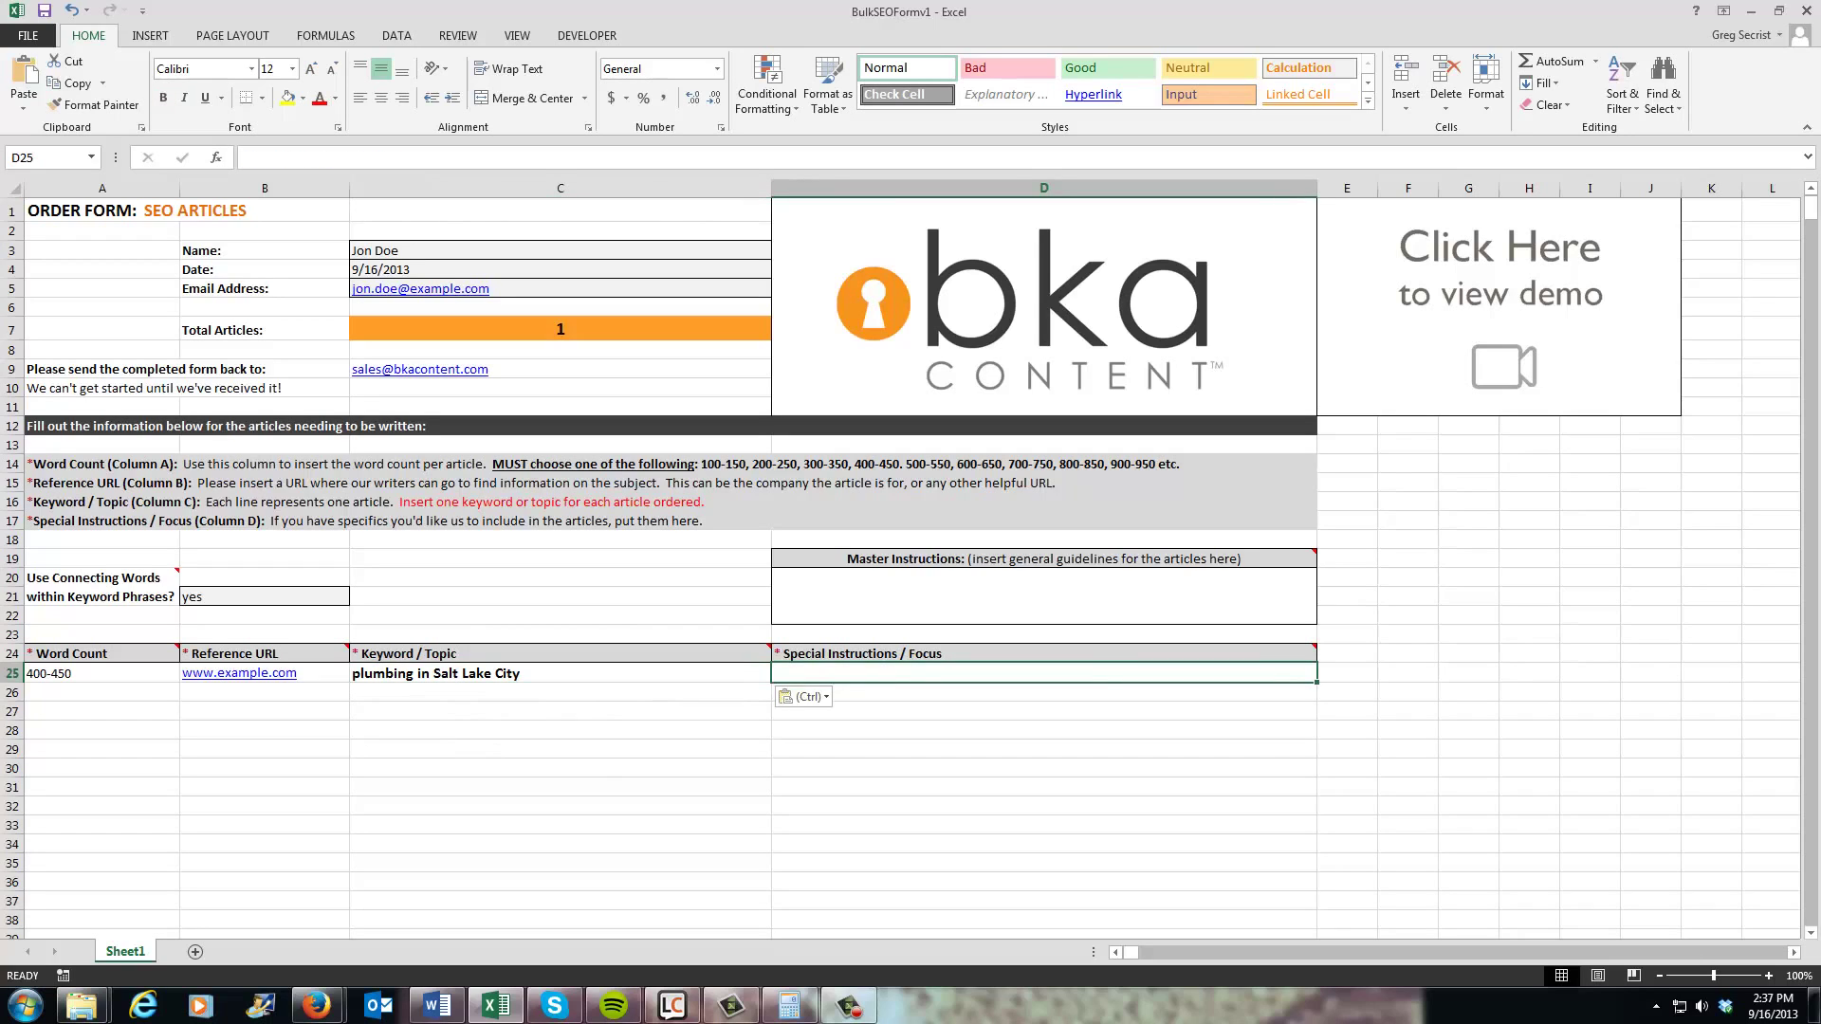
key("alt+Tab")
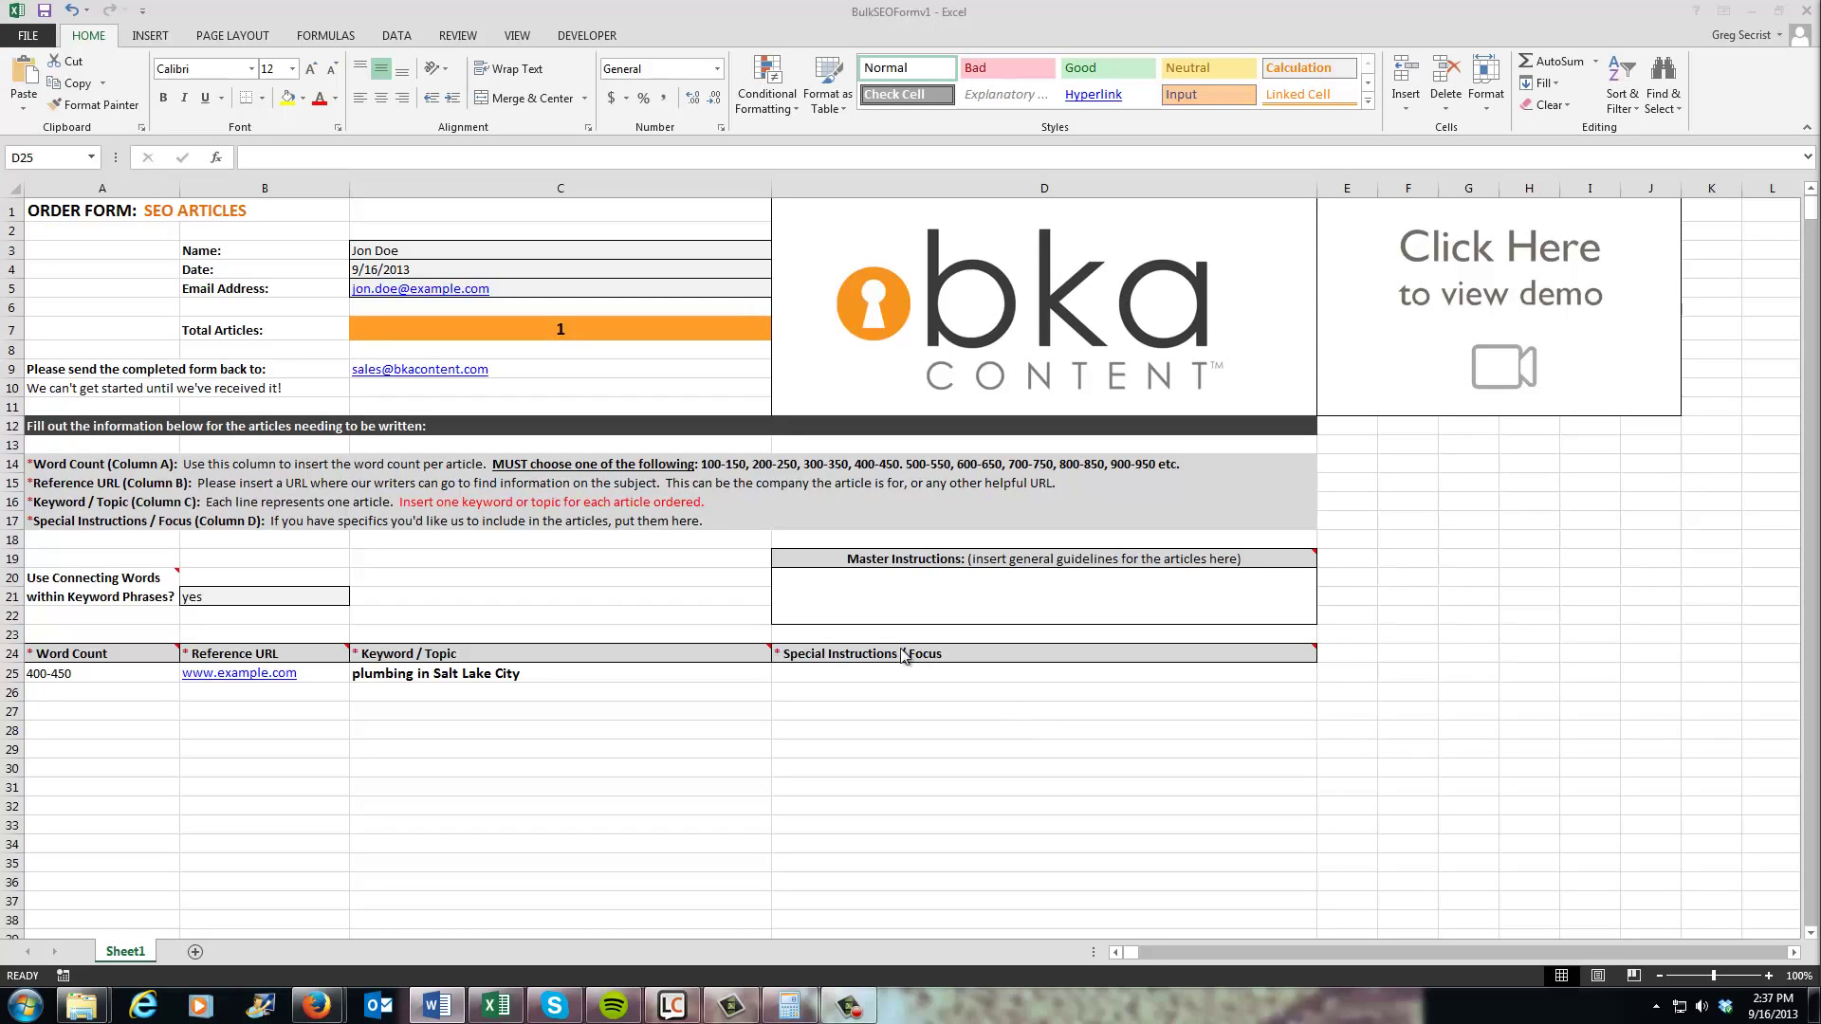
left_click(855, 673)
type("Please focus the article on emergency plumbing services.")
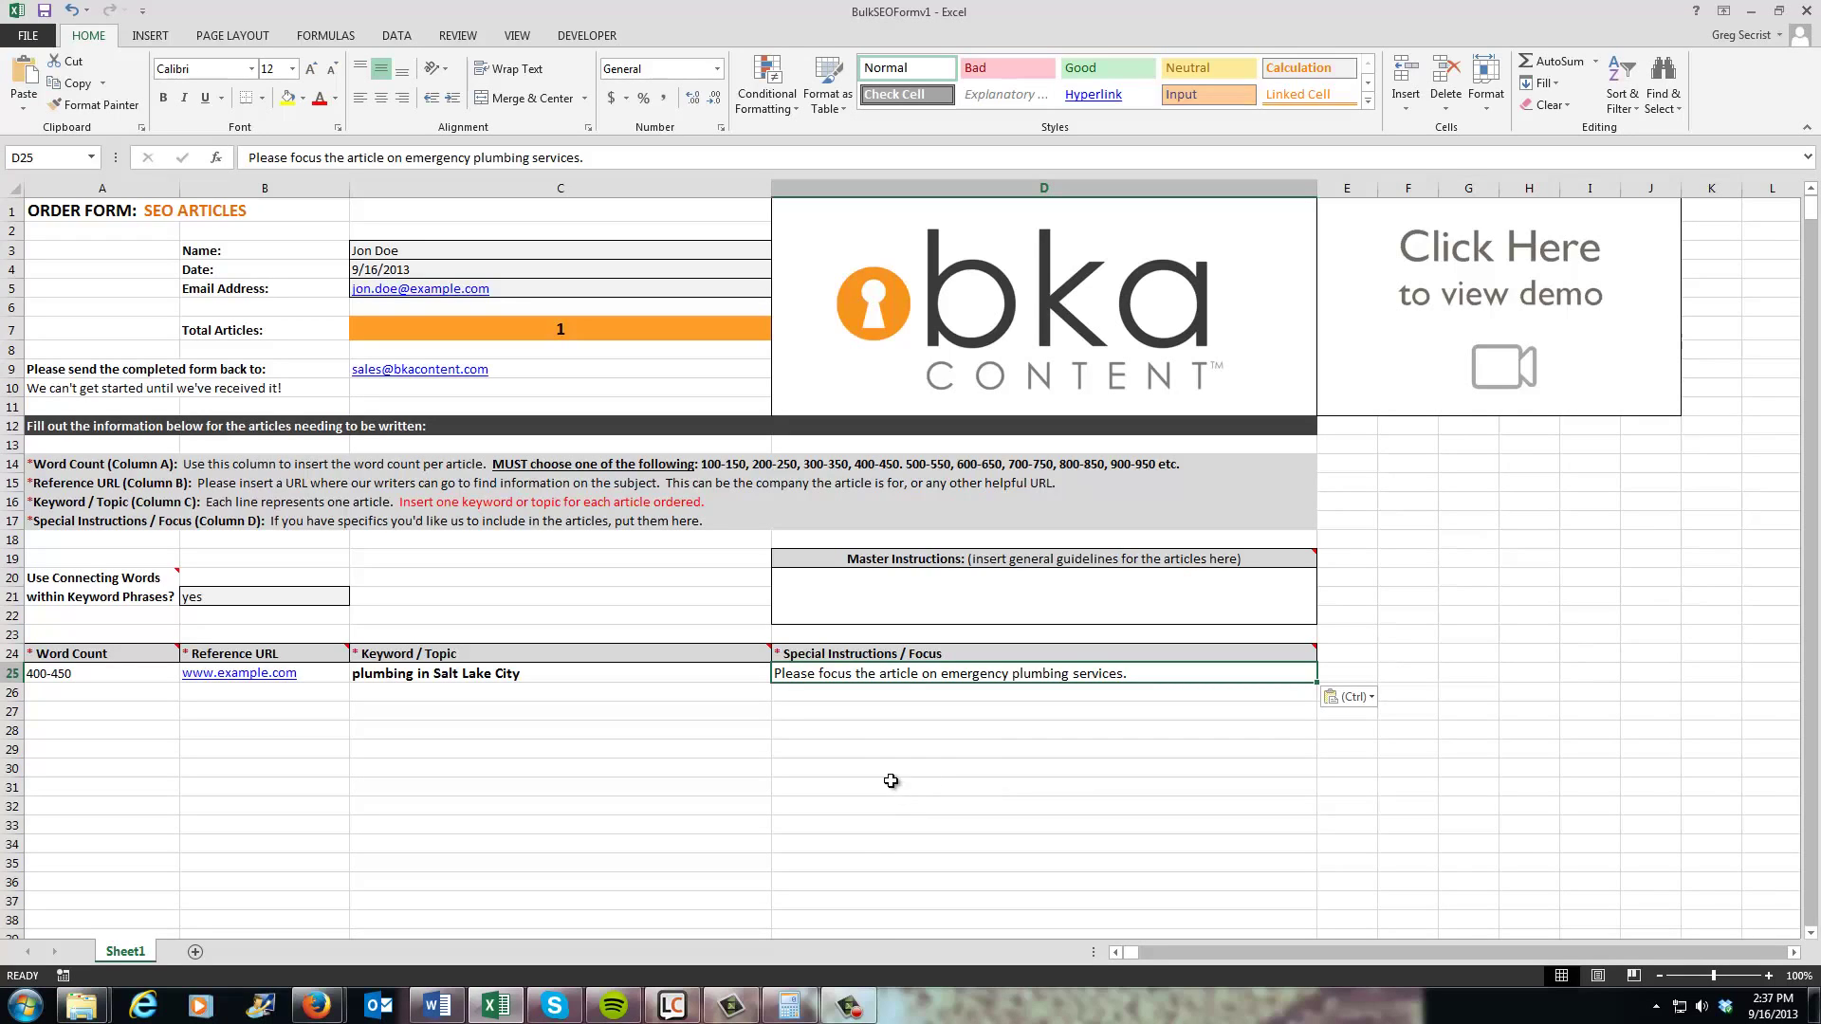
Fill in Master Instructions with "Include the keyword once every hundred words in the content. Please make sure the keyword is in the article title."
mouse_move(973, 561)
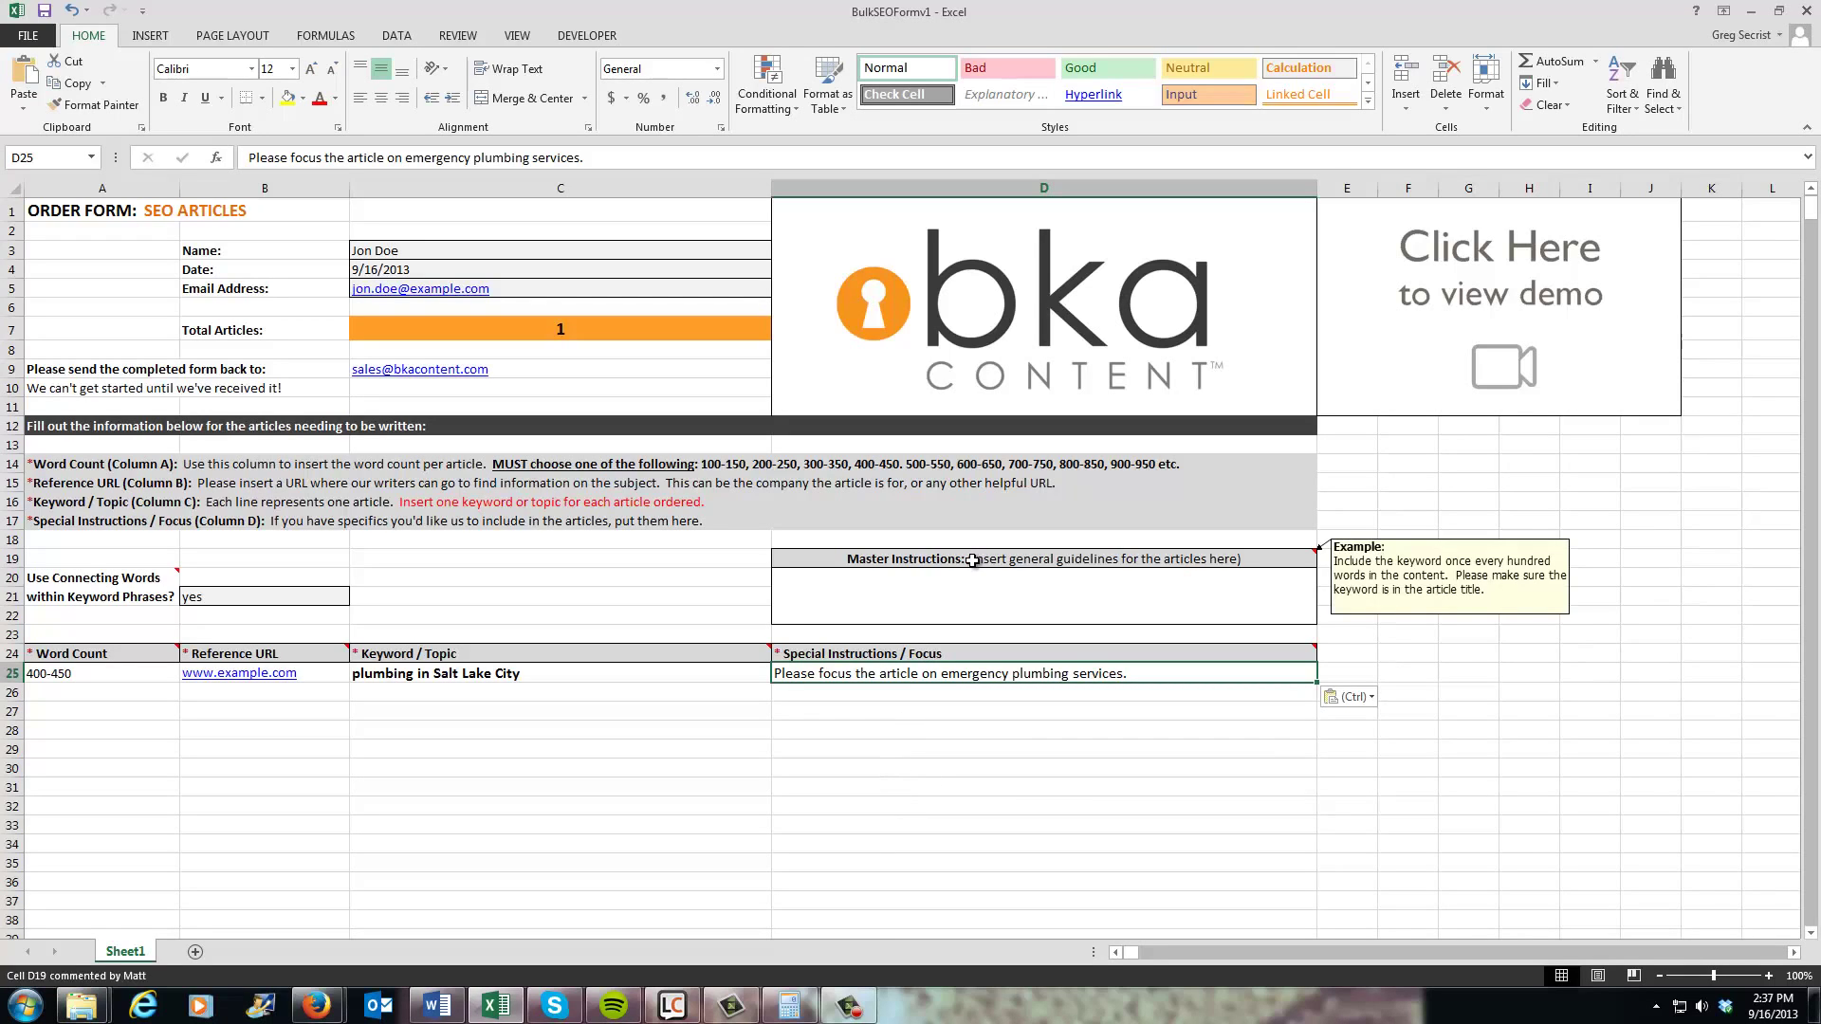
key("alt+Tab")
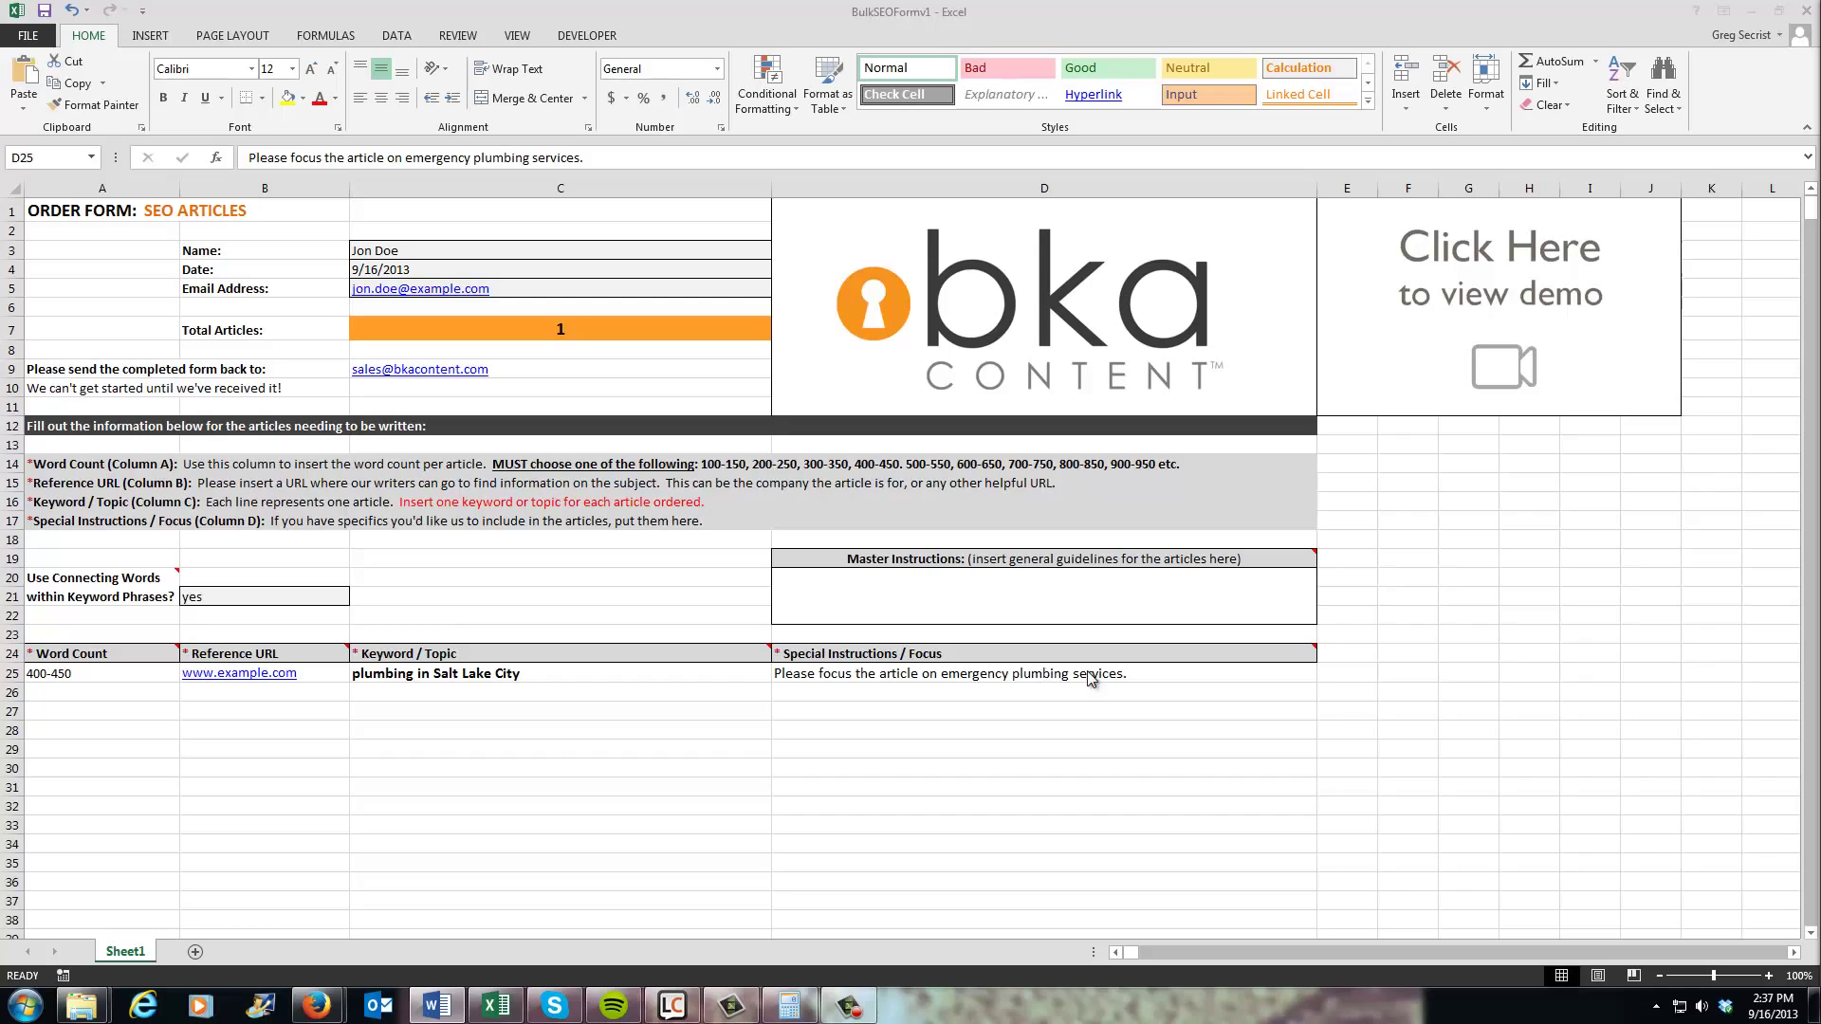
key("F2")
double_click(867, 590)
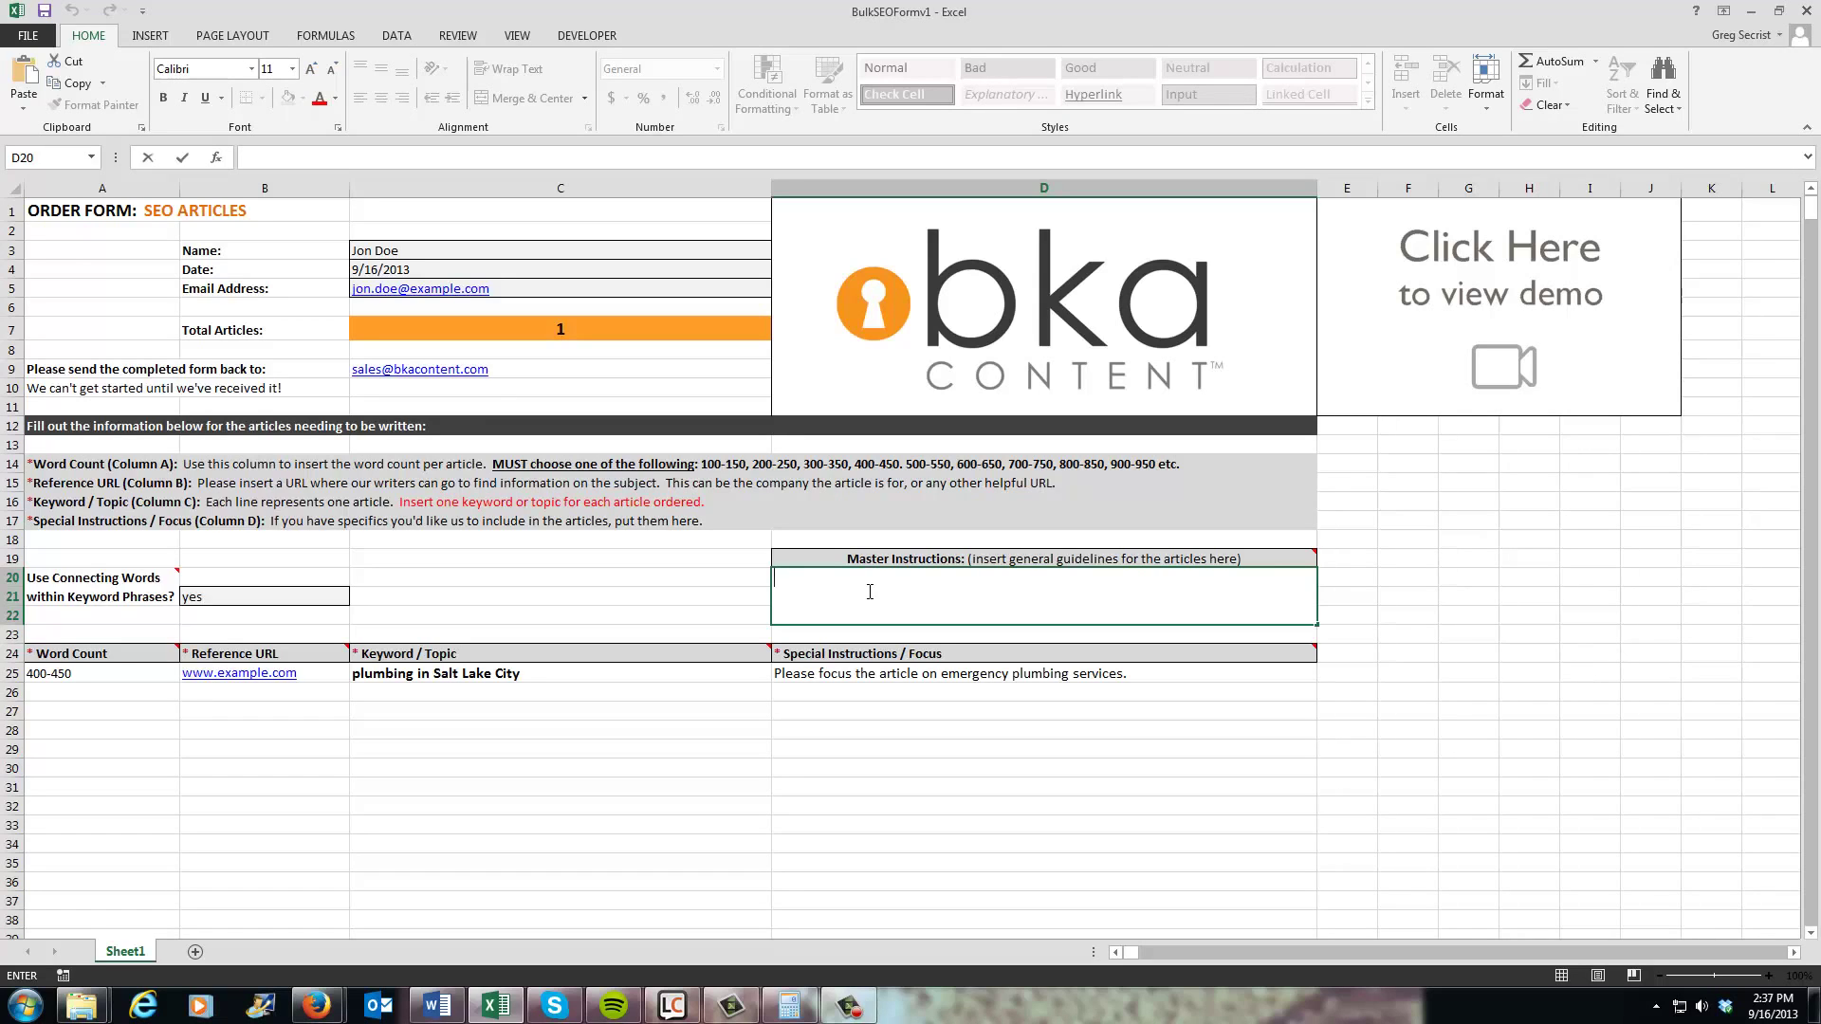
type("Include the keyword once every hundred words in the content.  Please make sure the keyword is in the article title.")
left_click(851, 766)
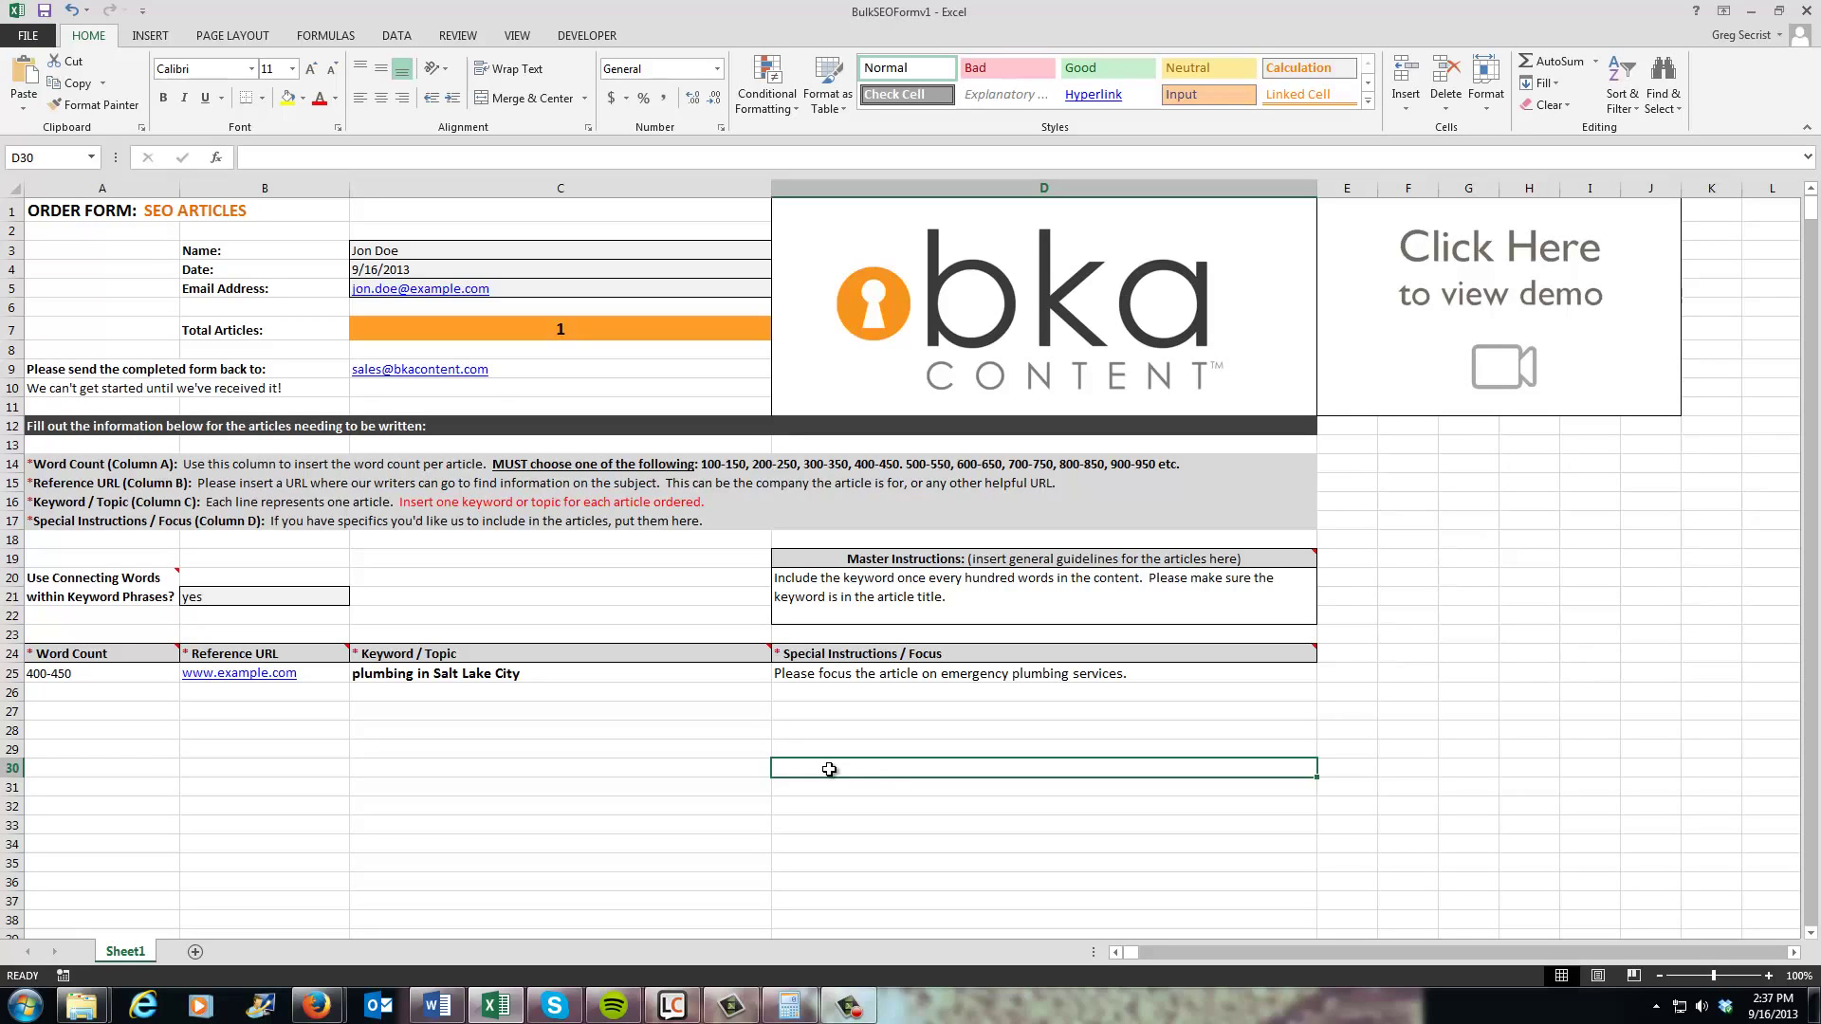
left_click(118, 673)
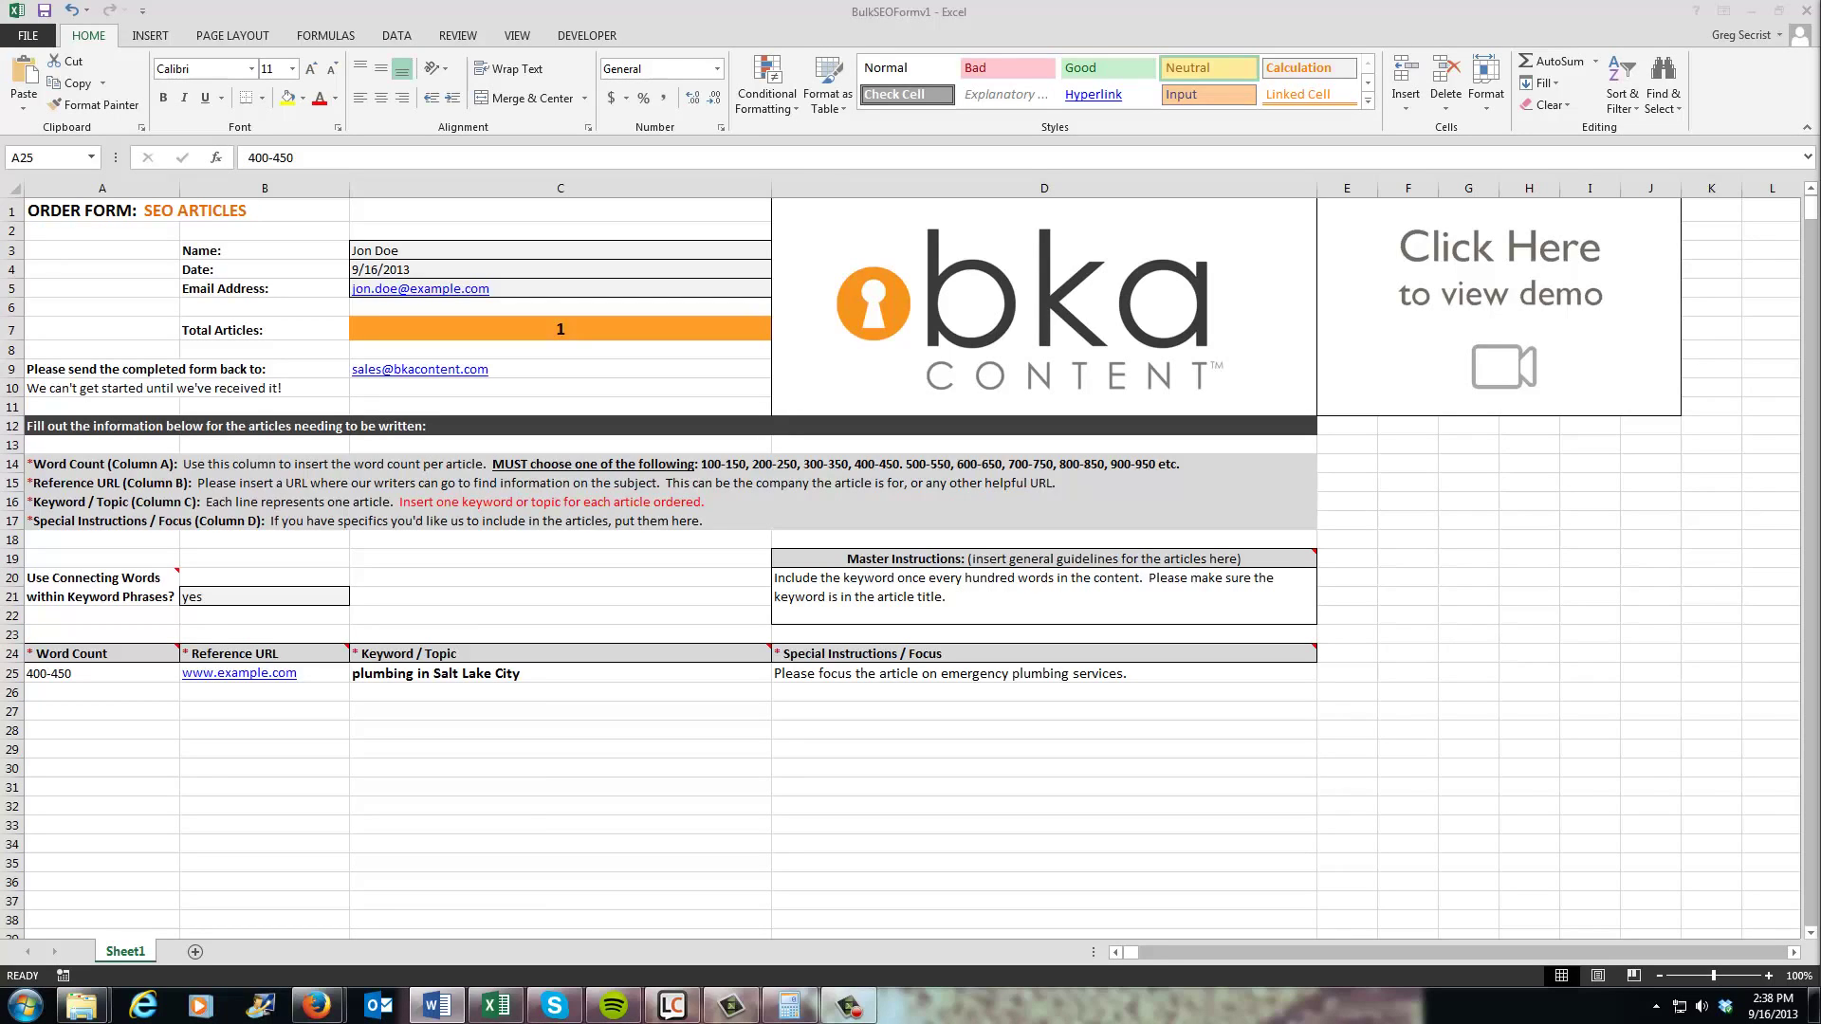
left_click(518, 369)
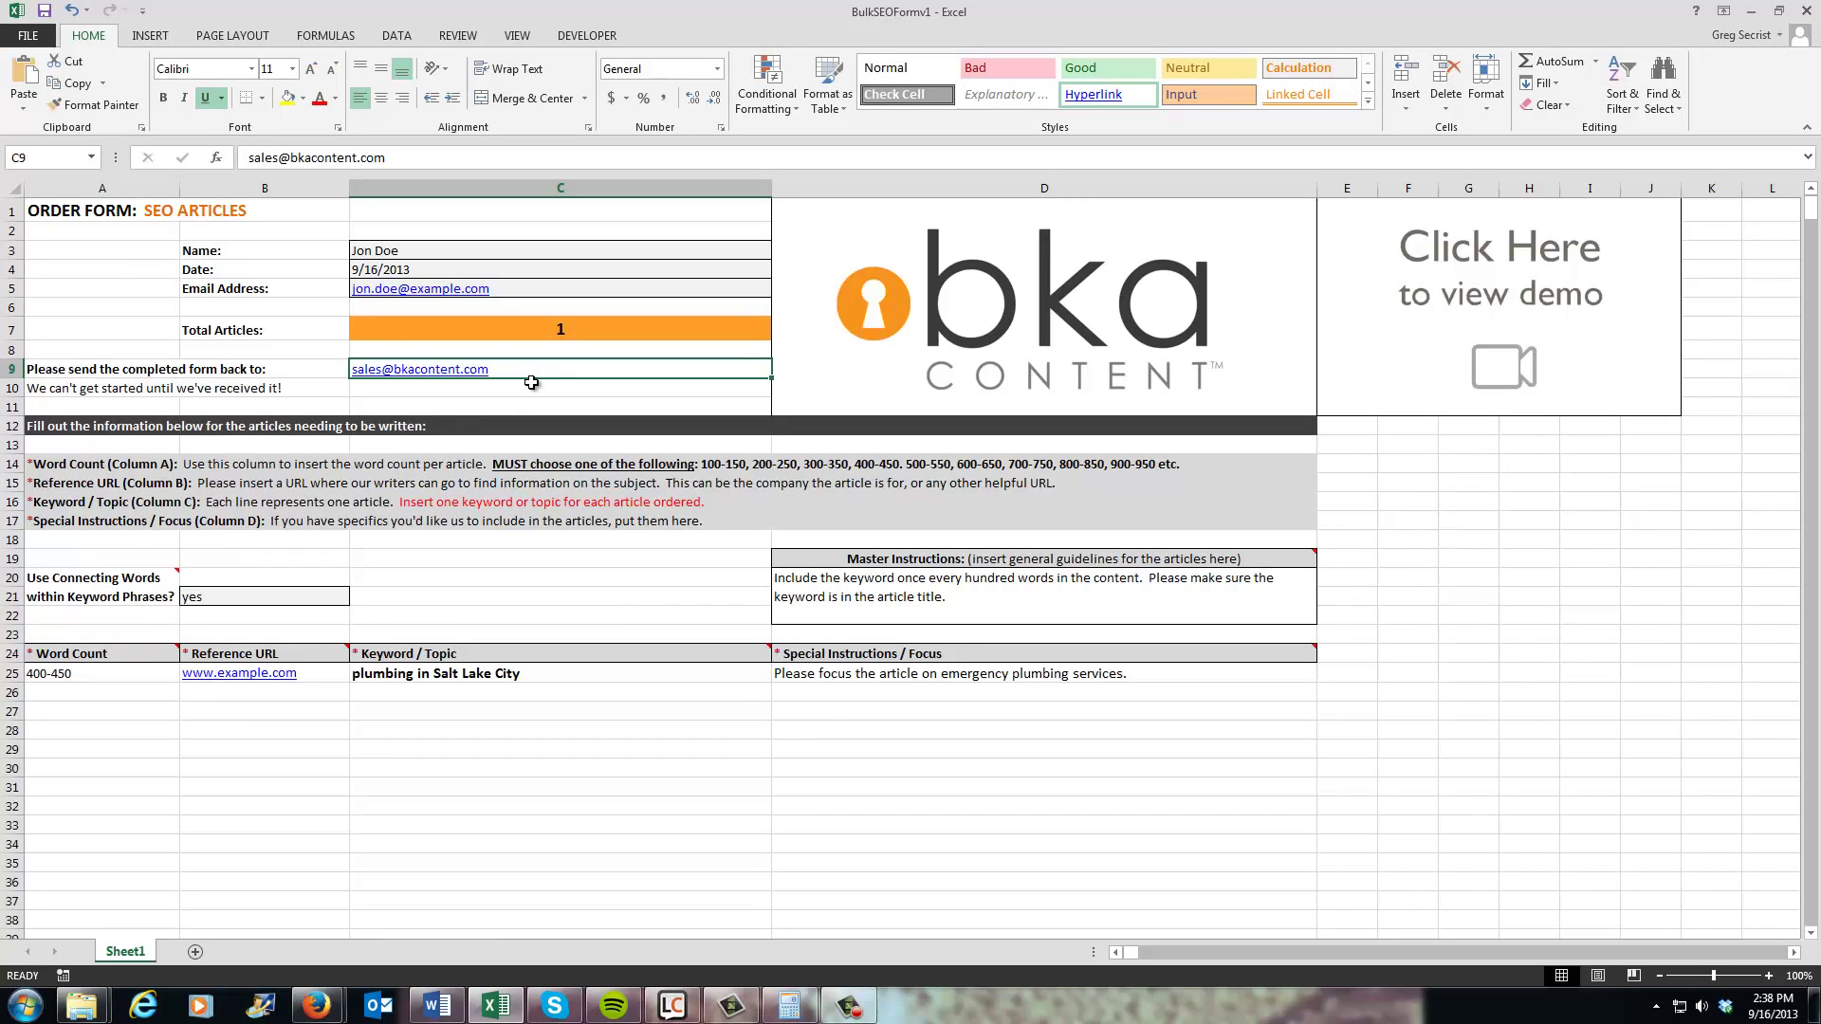